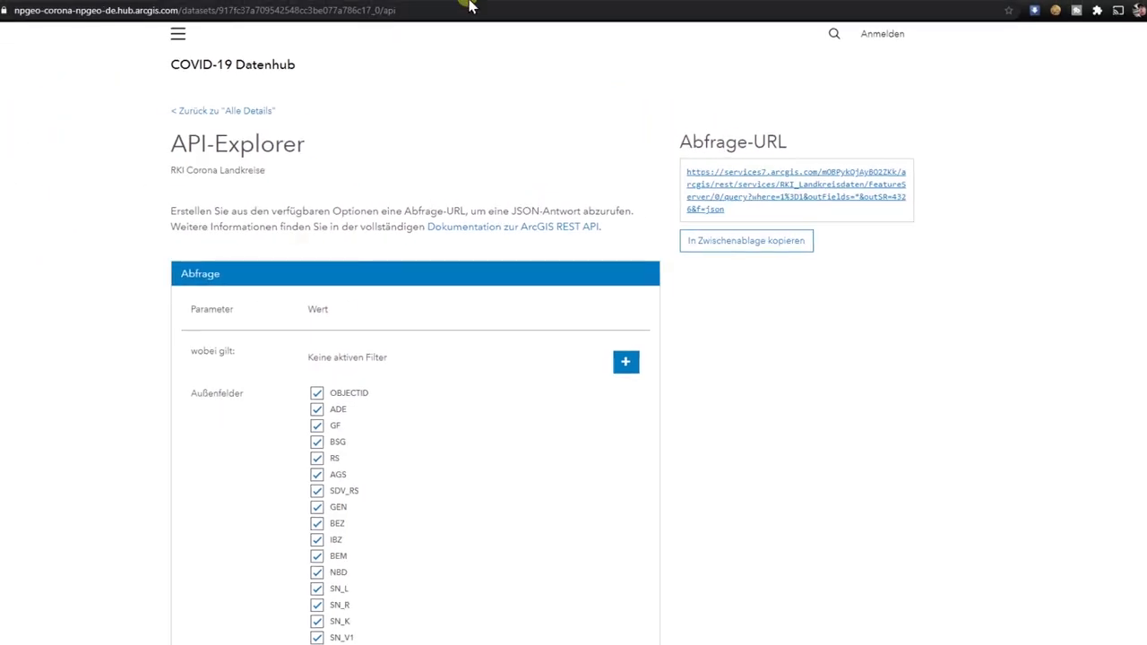
Step: View the unfiltered query's JSON response and copy the GEN value Rheinisch-Bergischer Kreis from the district's map details
click(497, 11)
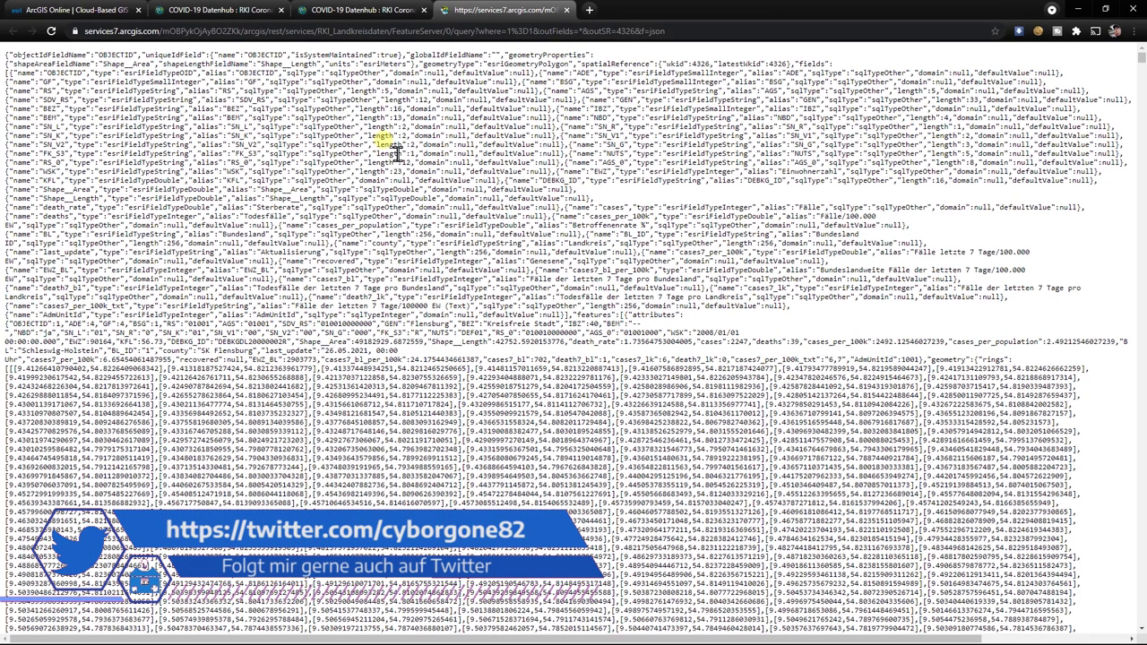
click(574, 10)
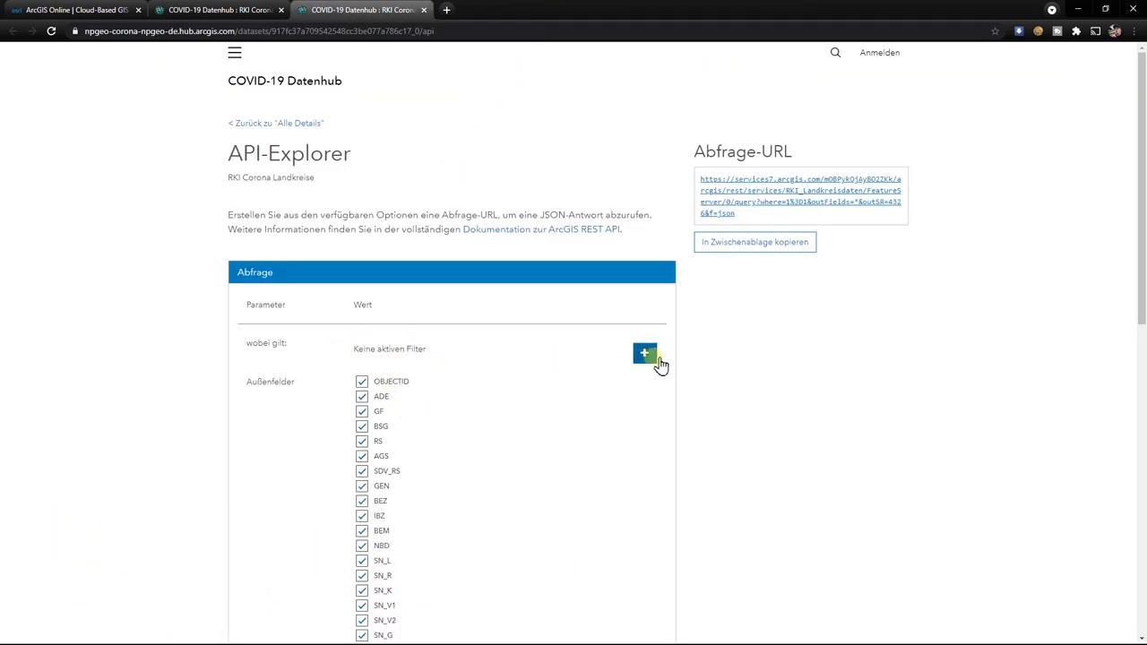
click(224, 13)
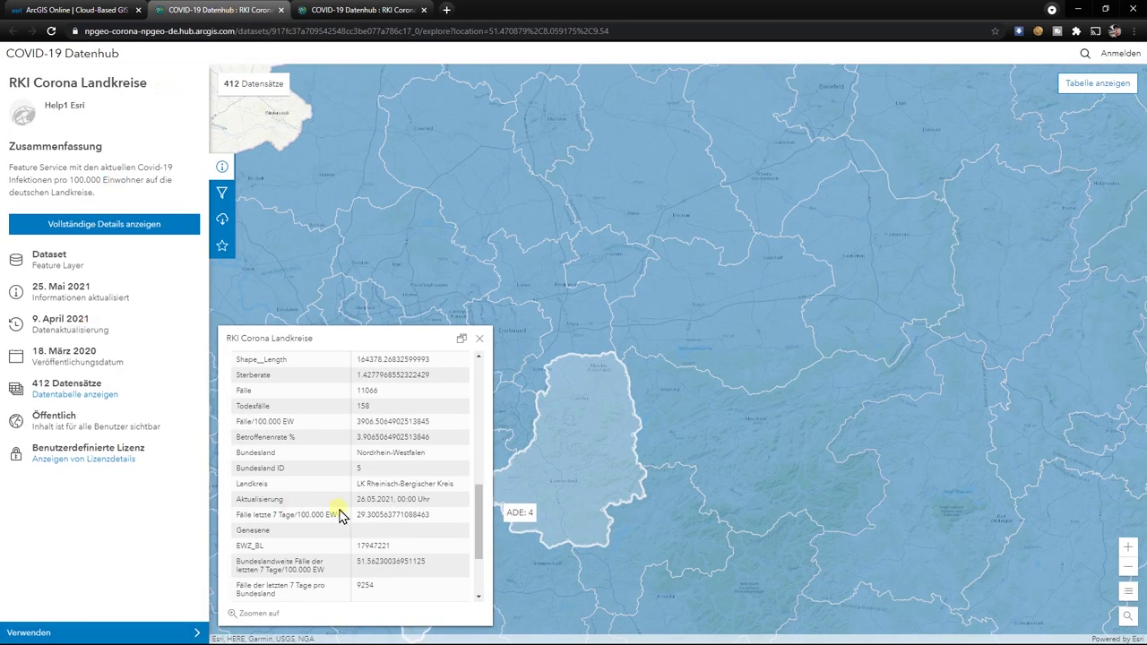
scroll(390, 475, up, 10)
triple_click(390, 467)
key(ctrl+c)
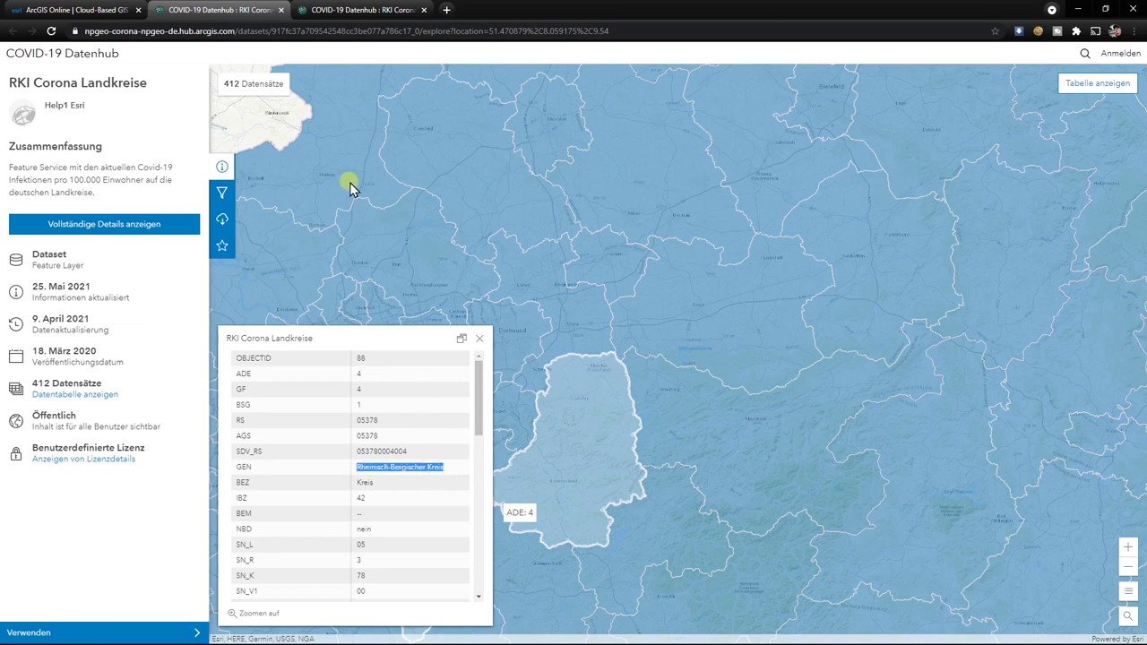
Step: Add a query filter in the API-Explorer on the GEN | Text attribute with the value Rheinisch-Bergischer Kreis
click(369, 13)
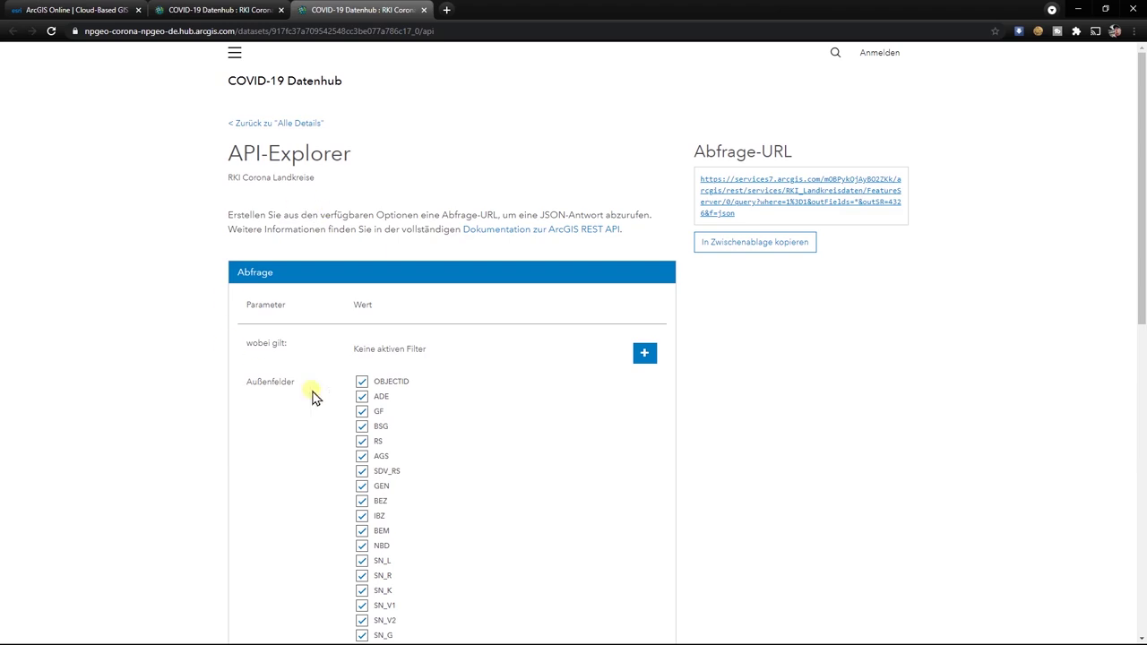
click(644, 352)
click(445, 356)
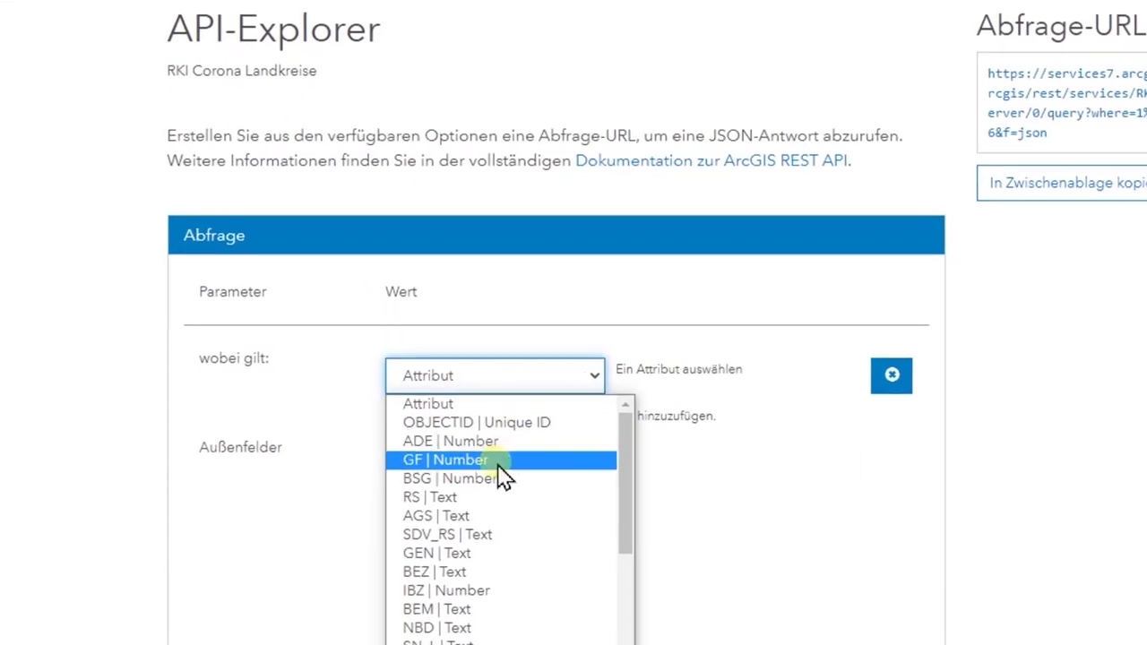
click(436, 555)
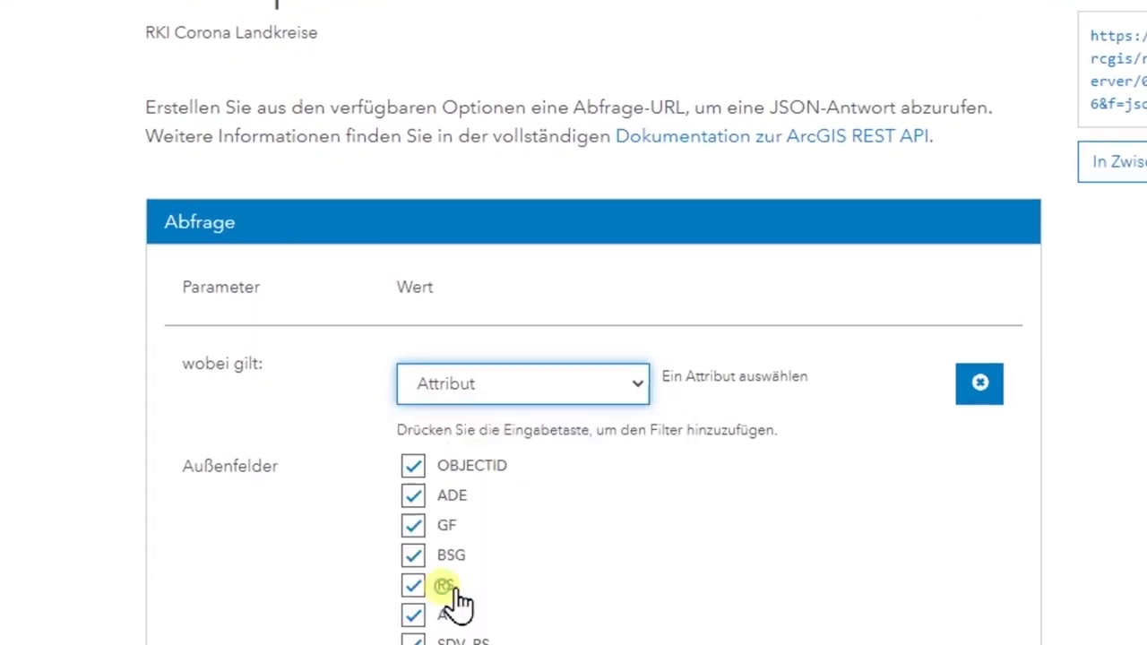
click(760, 395)
key(ctrl+v)
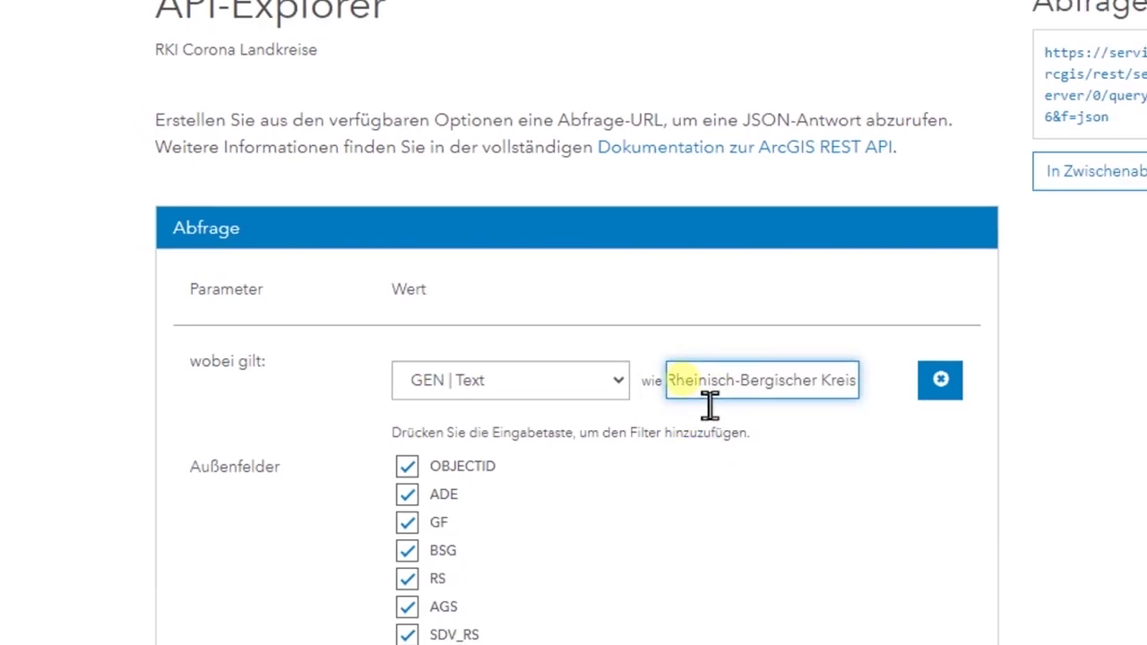
key(Return)
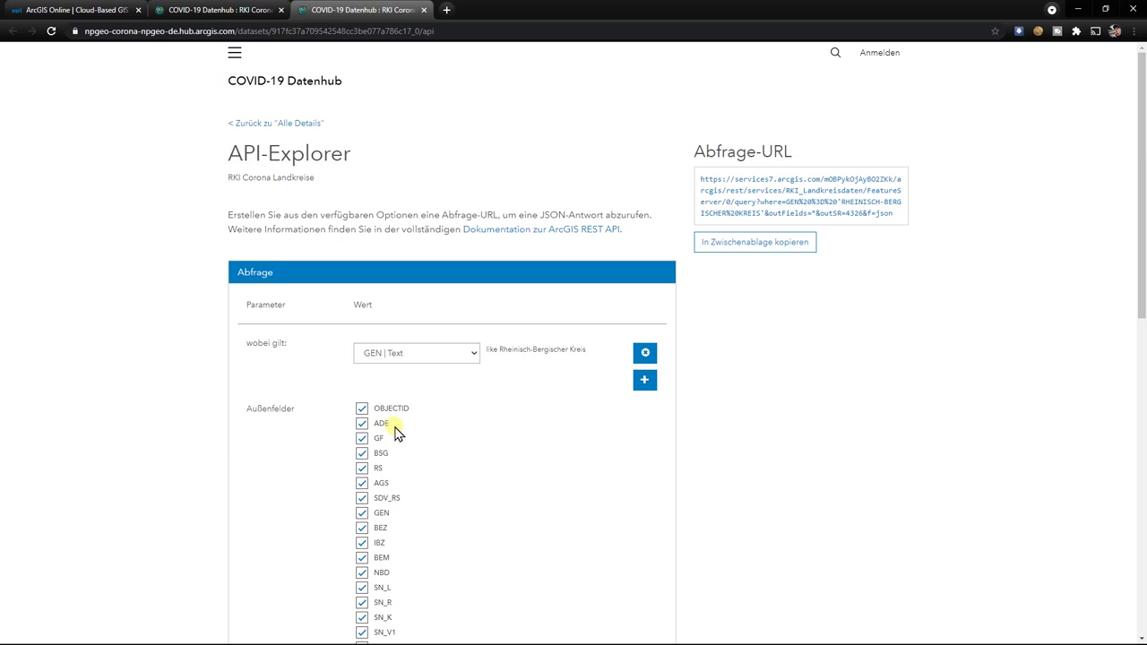
Step: Review the query's output fields, view the filtered JSON response, and copy the query URL to the clipboard
scroll(367, 430, down, 3)
scroll(368, 445, down, 3)
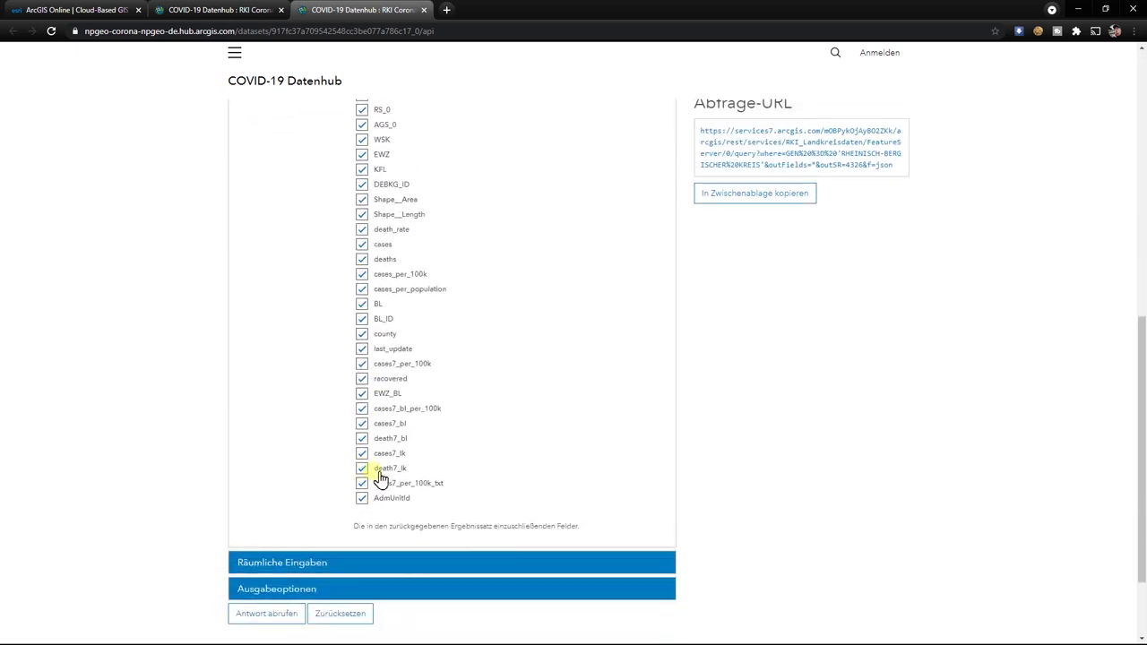
scroll(368, 471, up, 5)
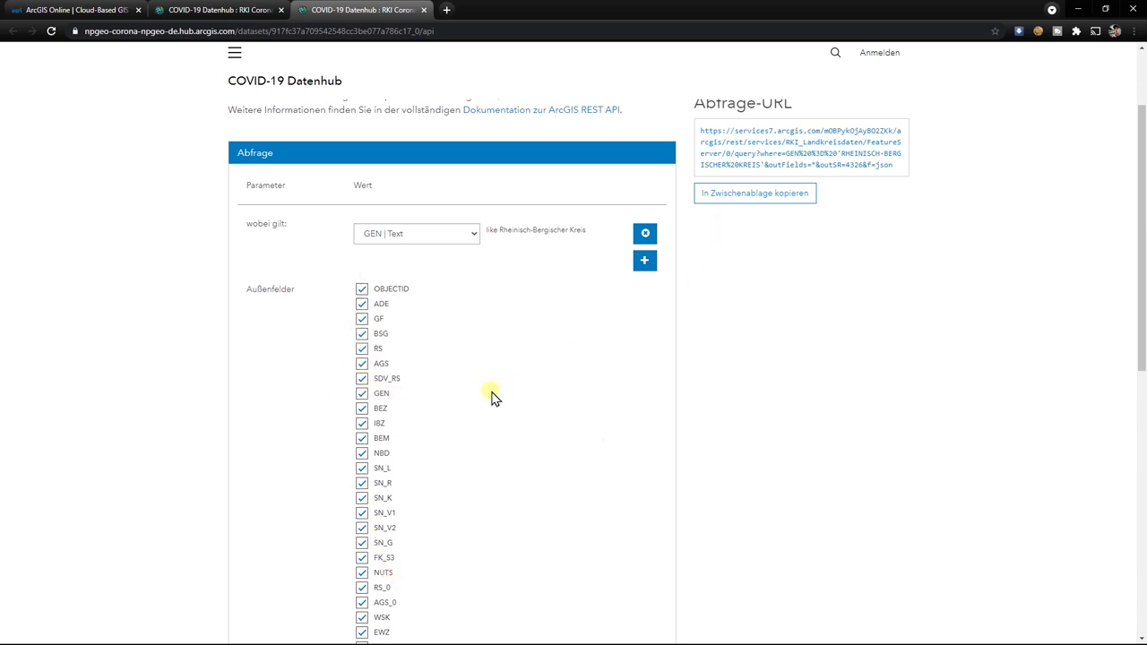
click(823, 154)
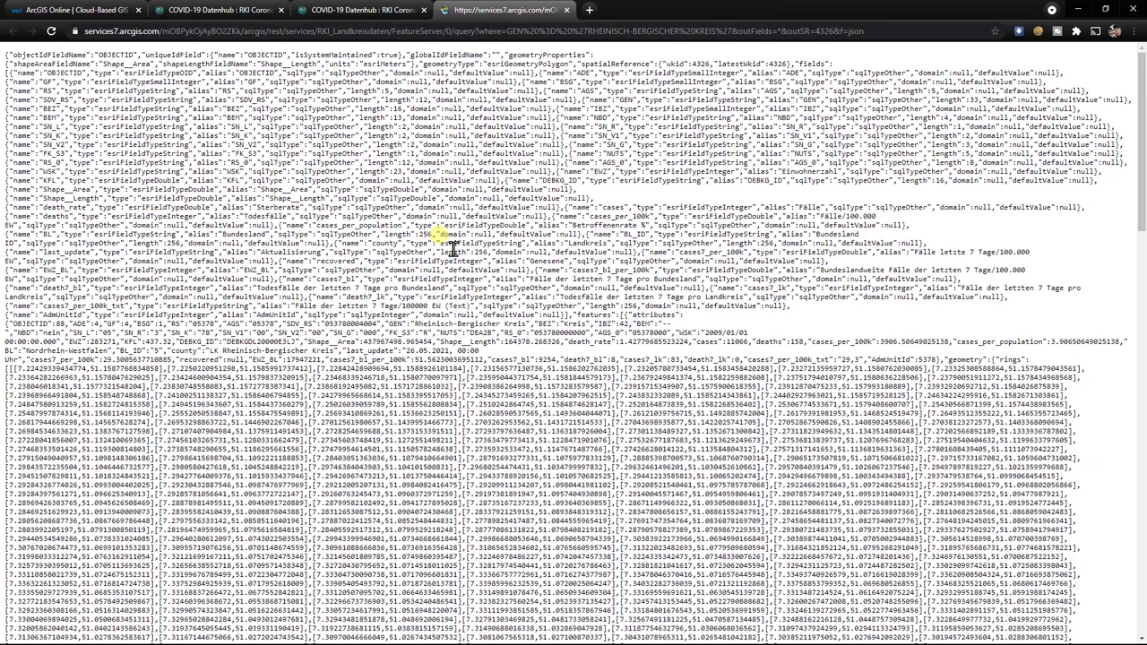
click(363, 10)
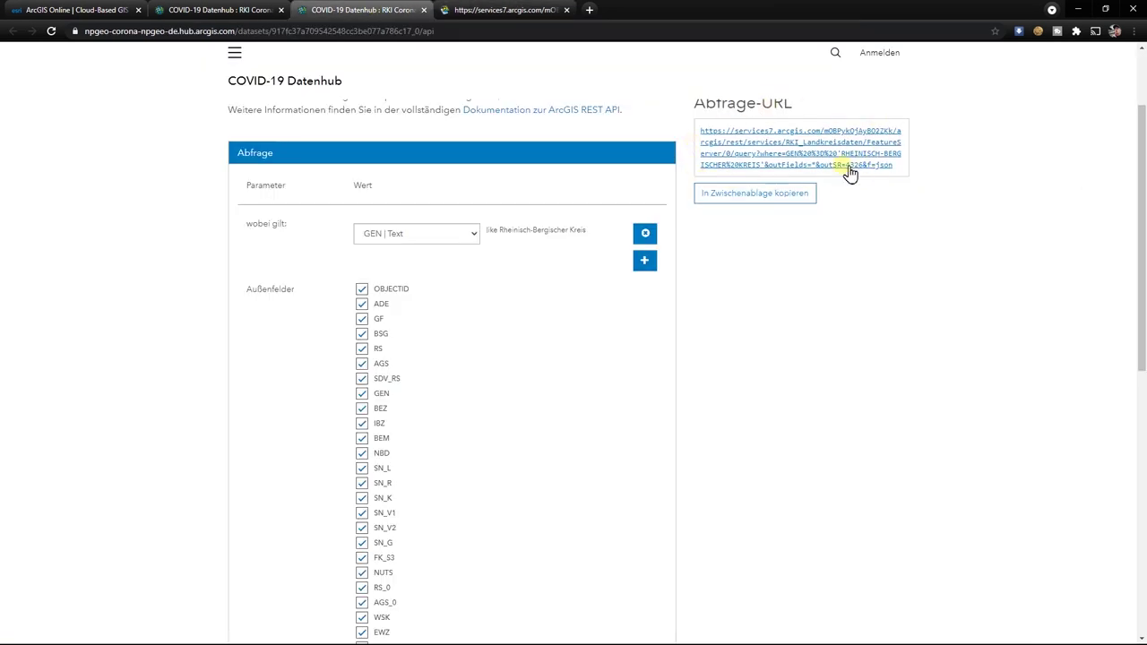
click(752, 203)
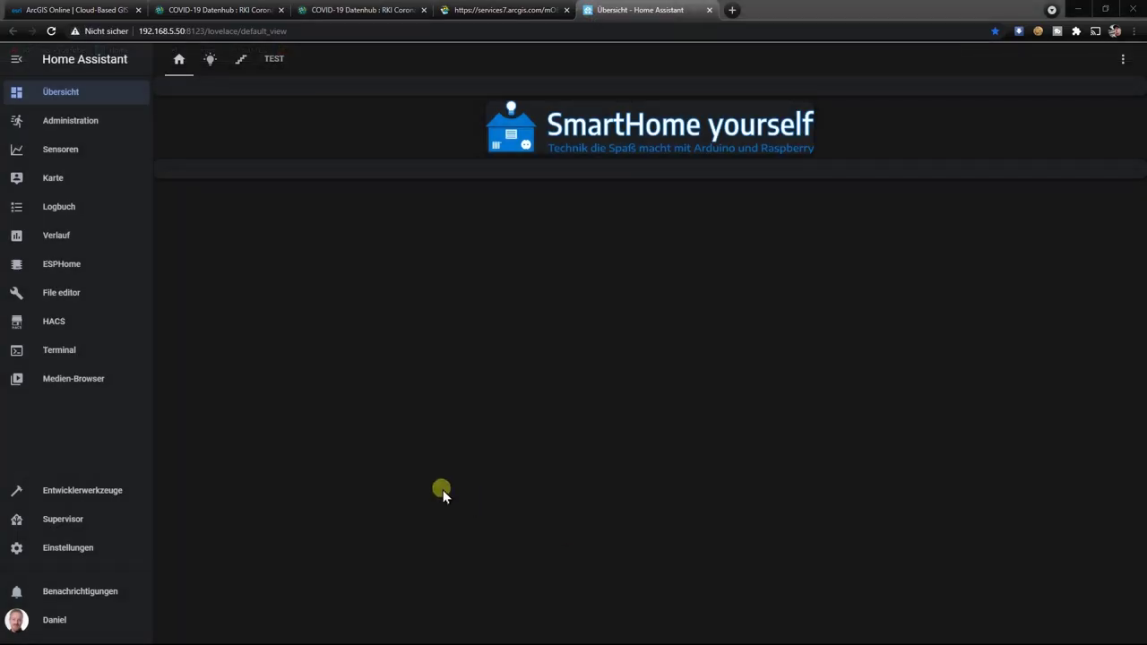
Step: Switch to Home Assistant and open /config/sensors.yaml in the file editor
click(65, 300)
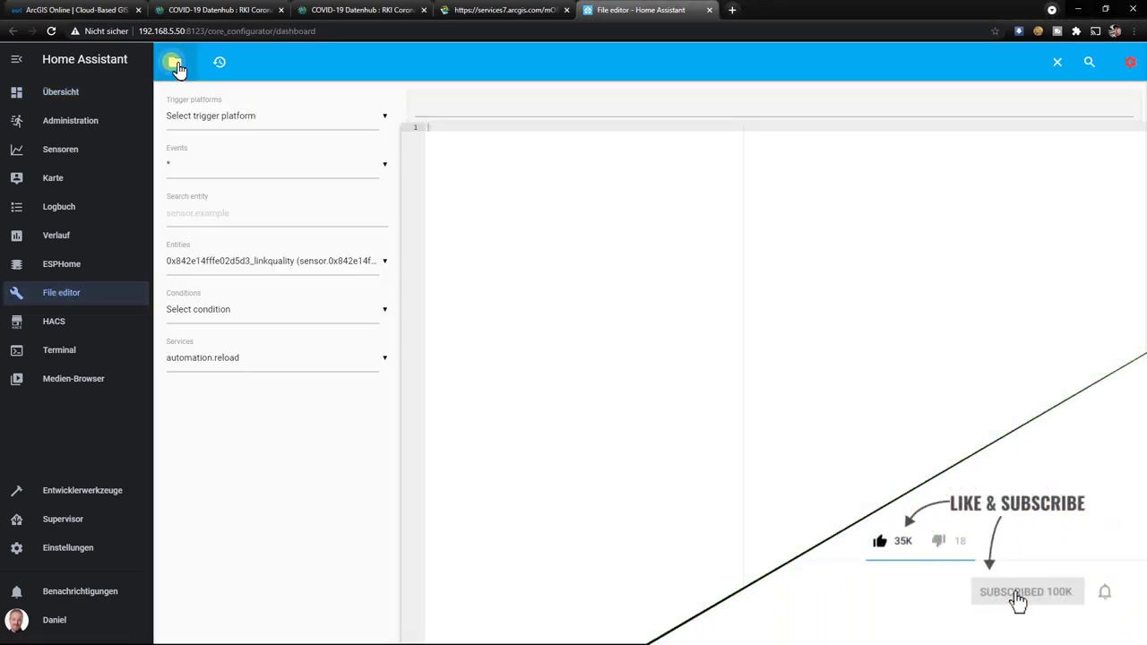
click(176, 62)
scroll(241, 422, down, 5)
scroll(241, 438, down, 4)
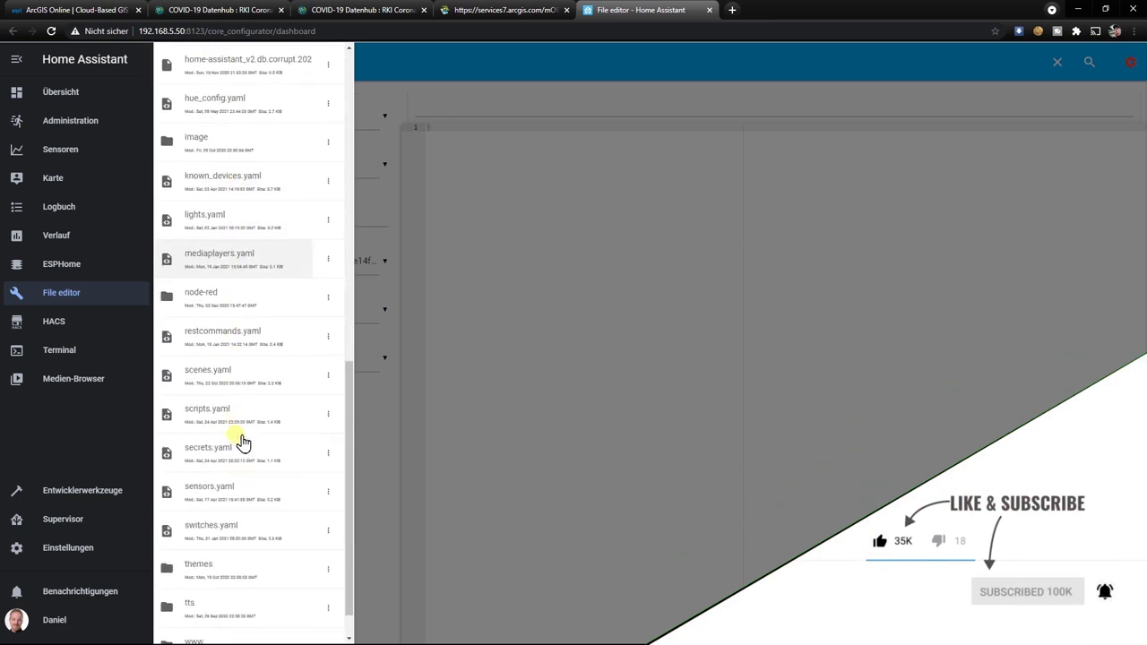
click(232, 452)
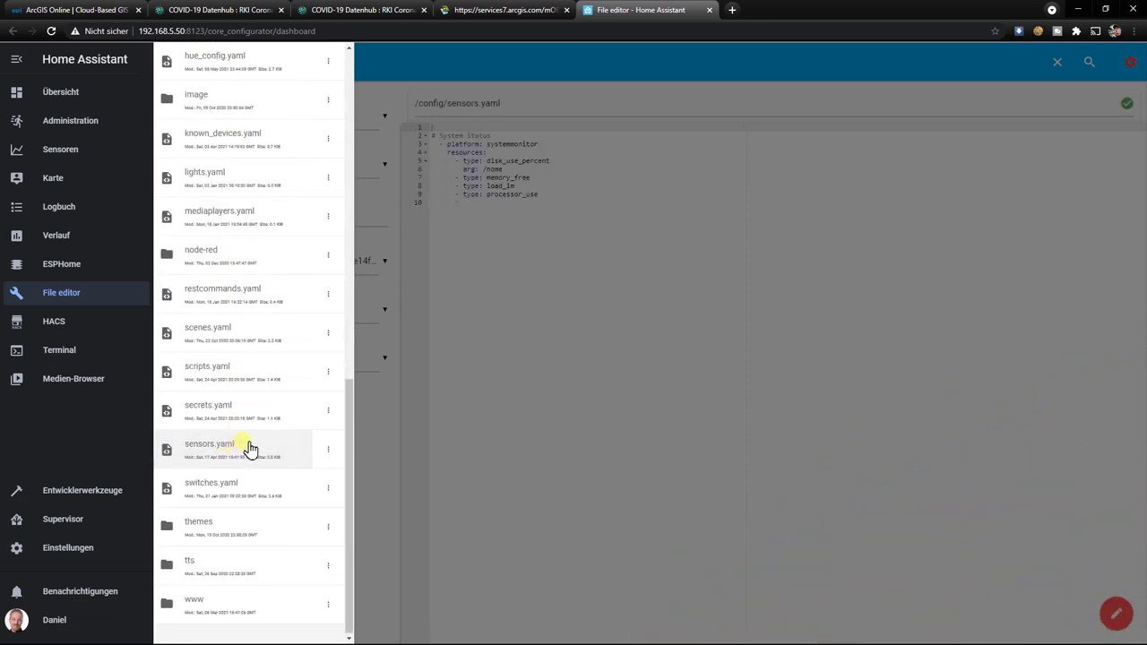
click(650, 209)
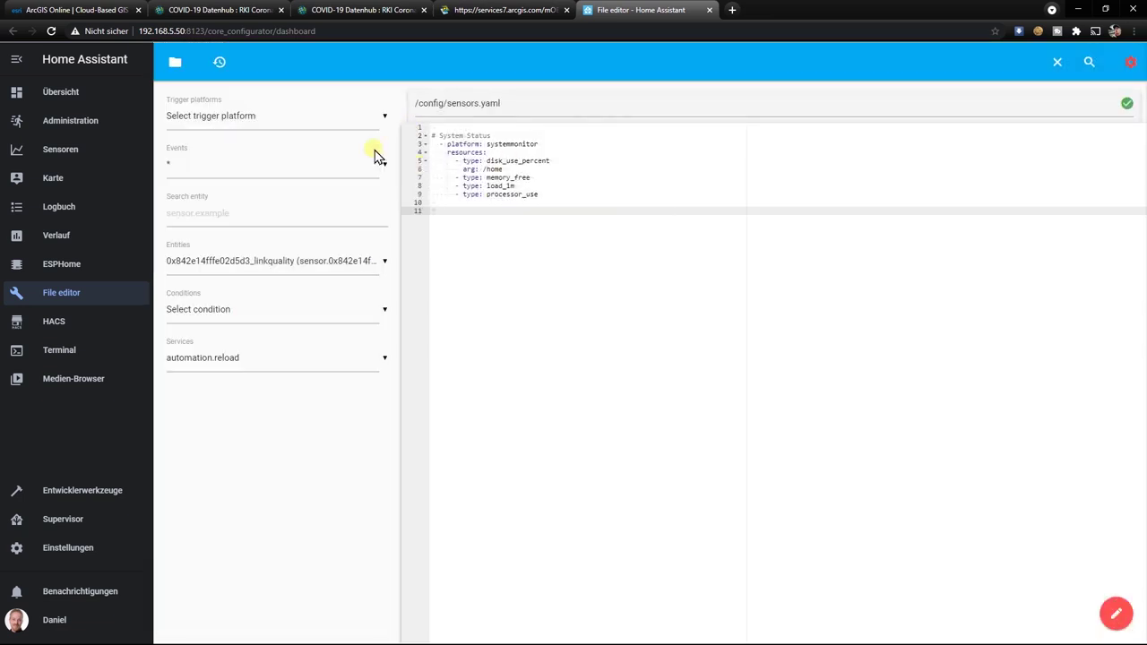
Step: Open configuration.yaml and examine the sensor include entry under the outsourced device definitions
click(174, 62)
click(225, 373)
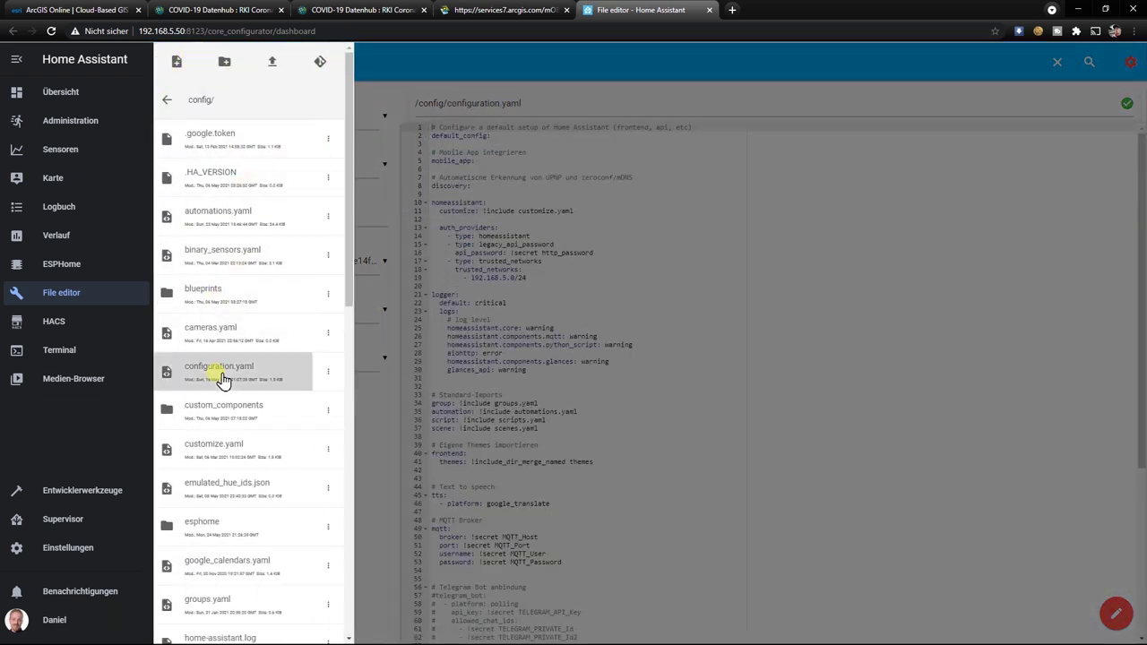
click(512, 300)
scroll(547, 354, down, 3)
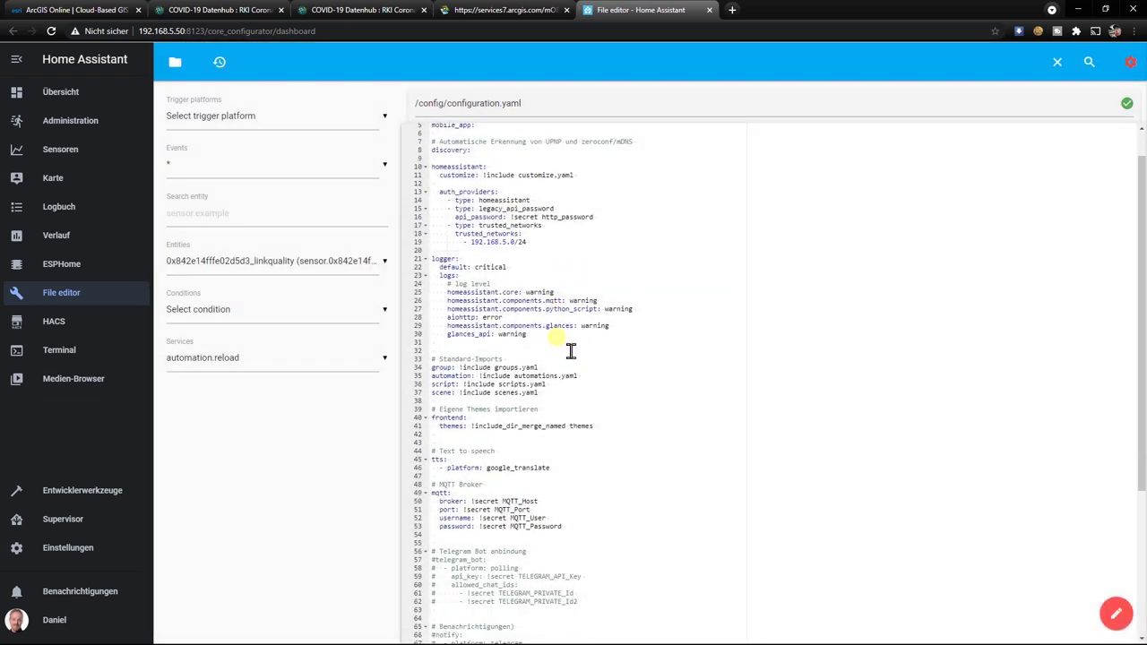
scroll(556, 359, down, 3)
double_click(453, 506)
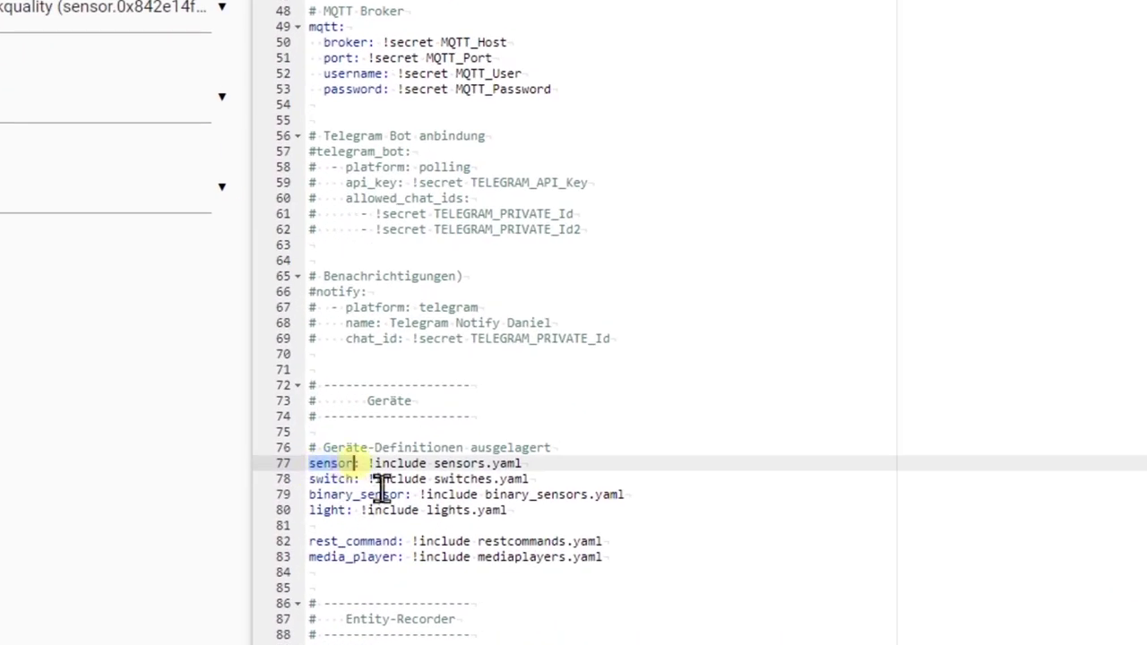
click(410, 447)
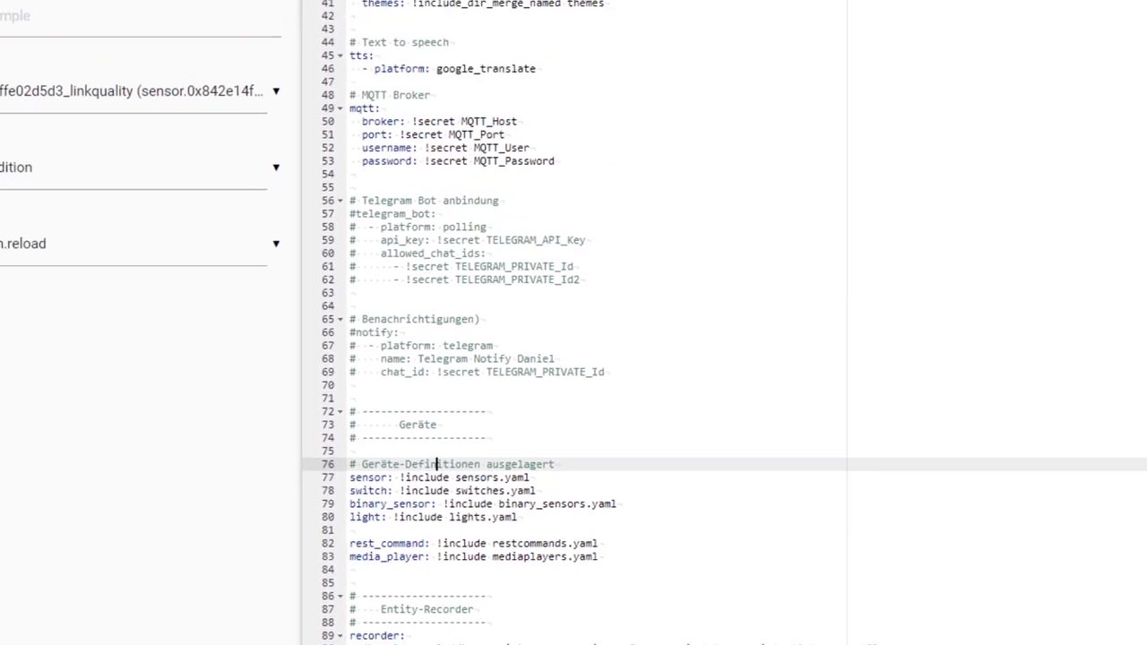
Step: Reopen sensors.yaml and add a rest platform sensor named Corona_100k_Landkreis below the System Status entries
click(169, 54)
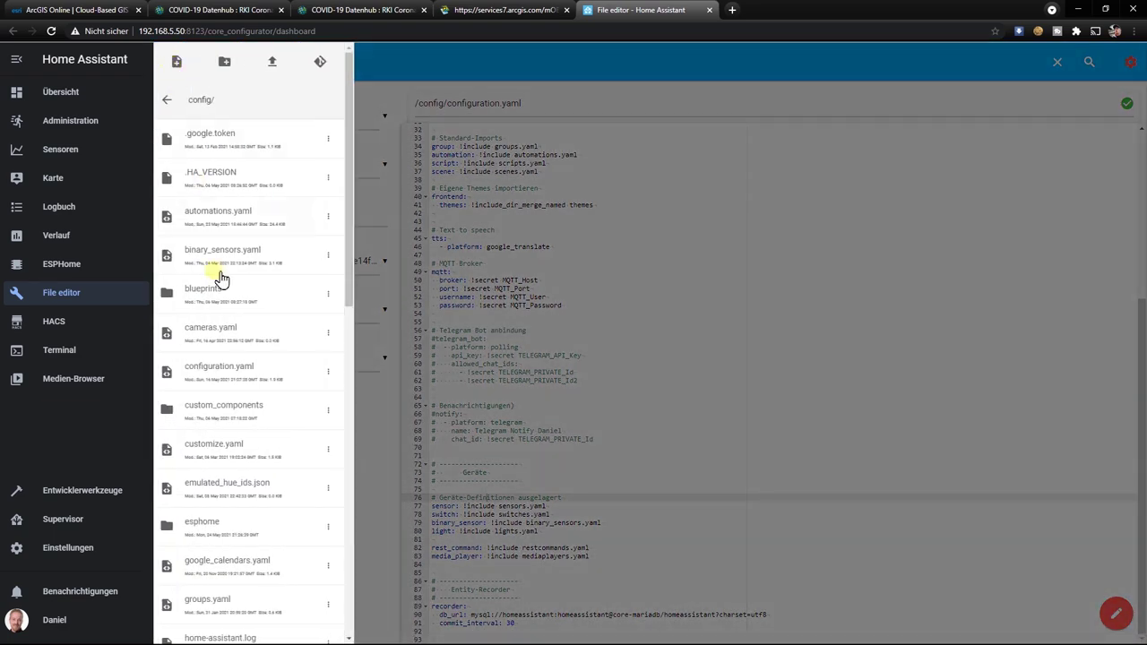
scroll(222, 280, down, 8)
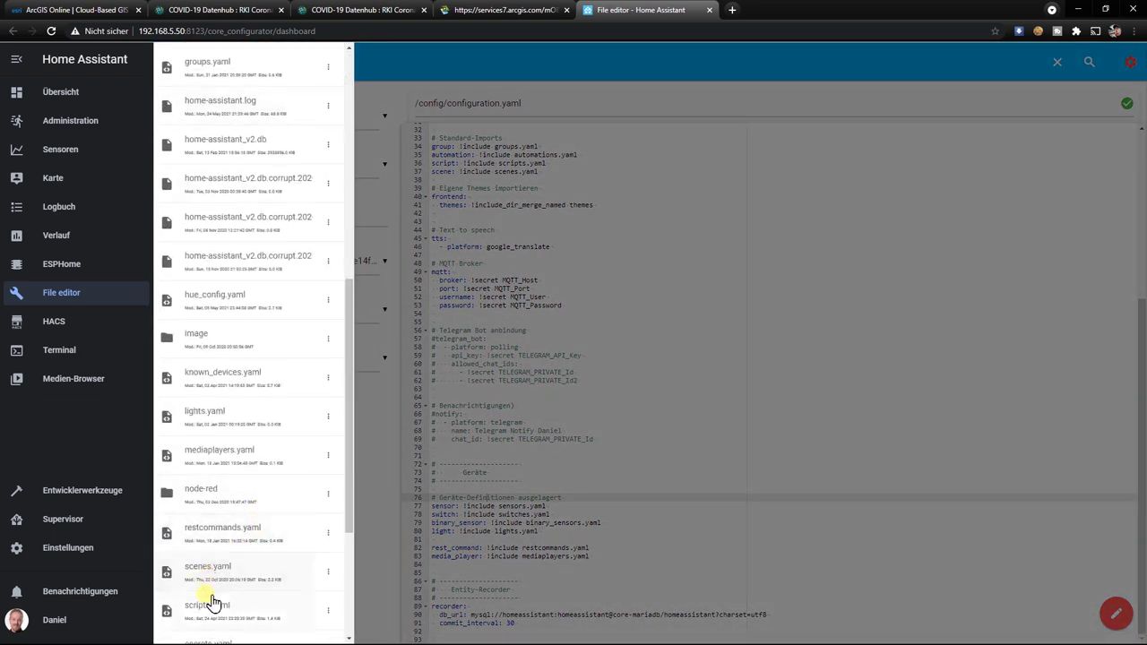
click(225, 512)
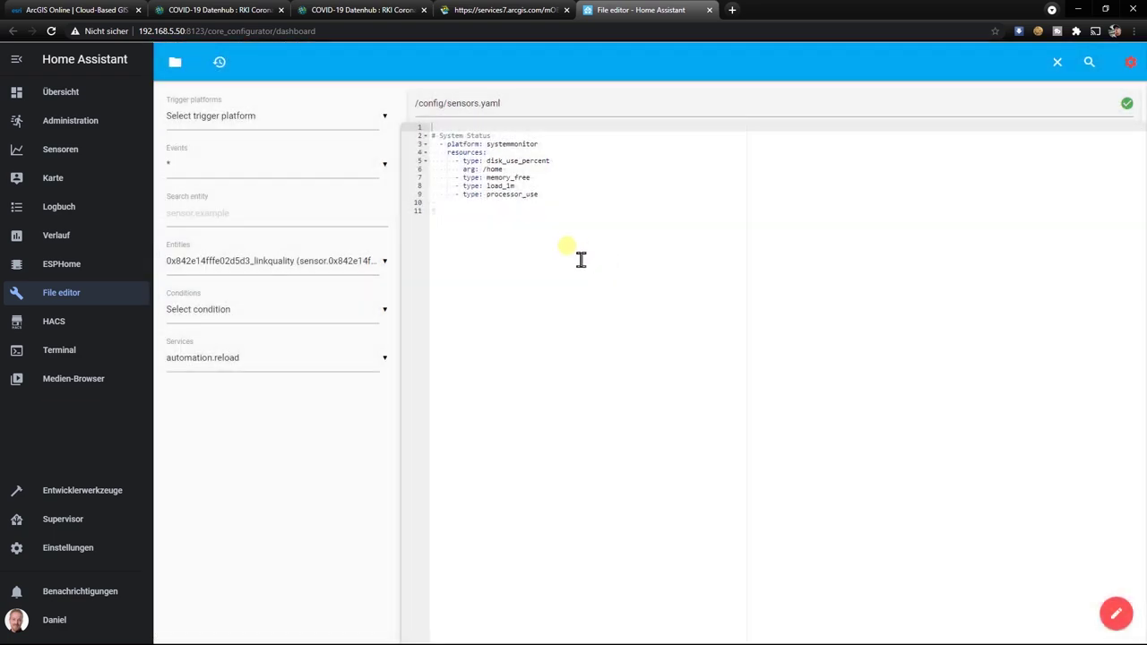
click(581, 260)
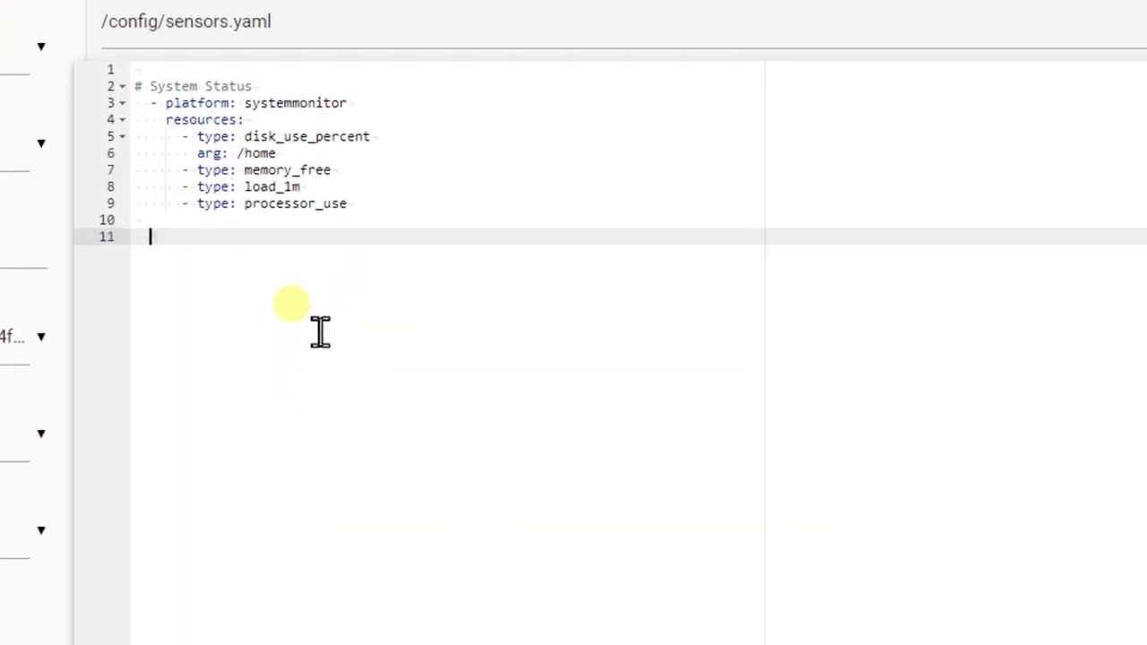
text(- platform: rest)
key(Return)
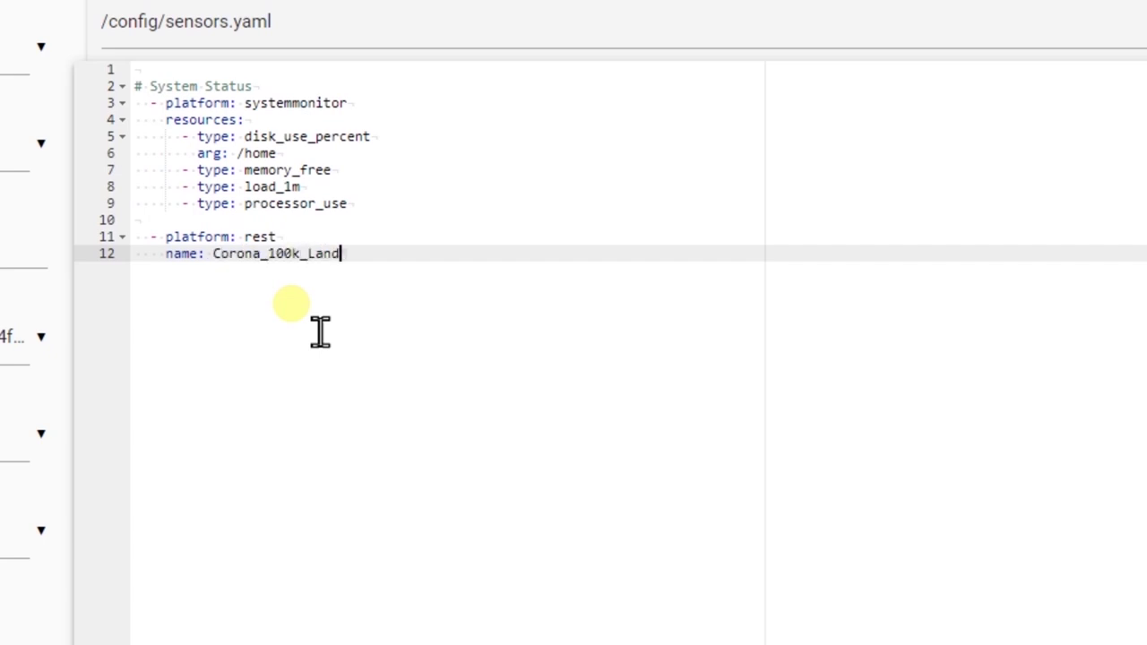
text(reis)
key(Return)
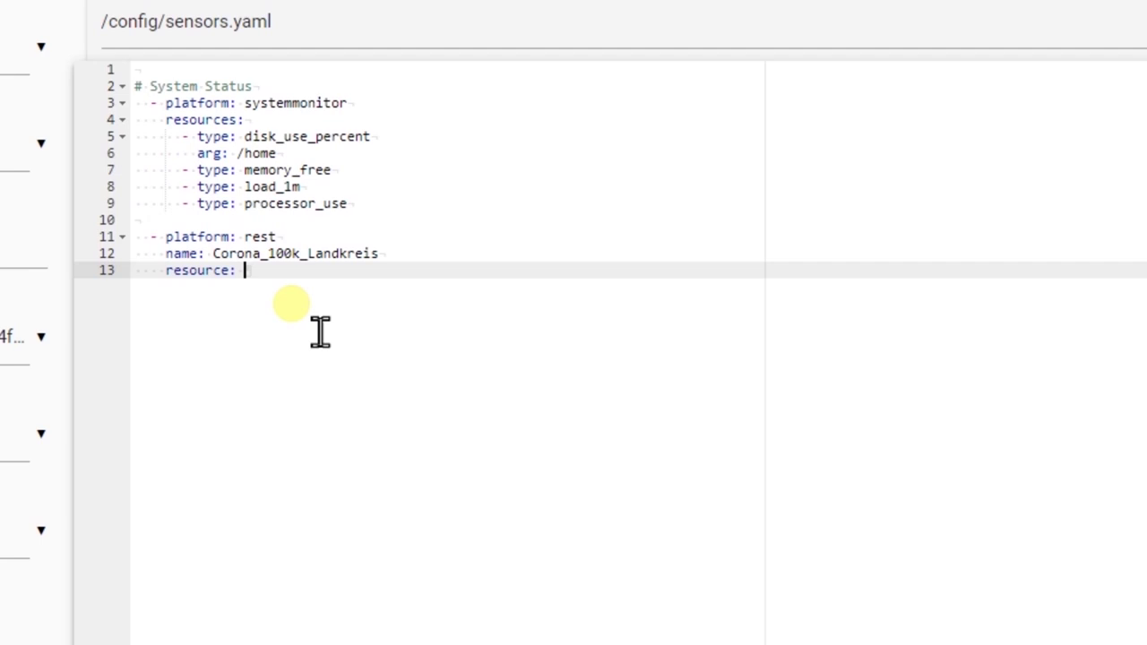
Step: Set the Corona_100k_Landkreis sensor's resource to the copied ArcGIS query URL in double quotes and start a new line below
key(ctrl+v)
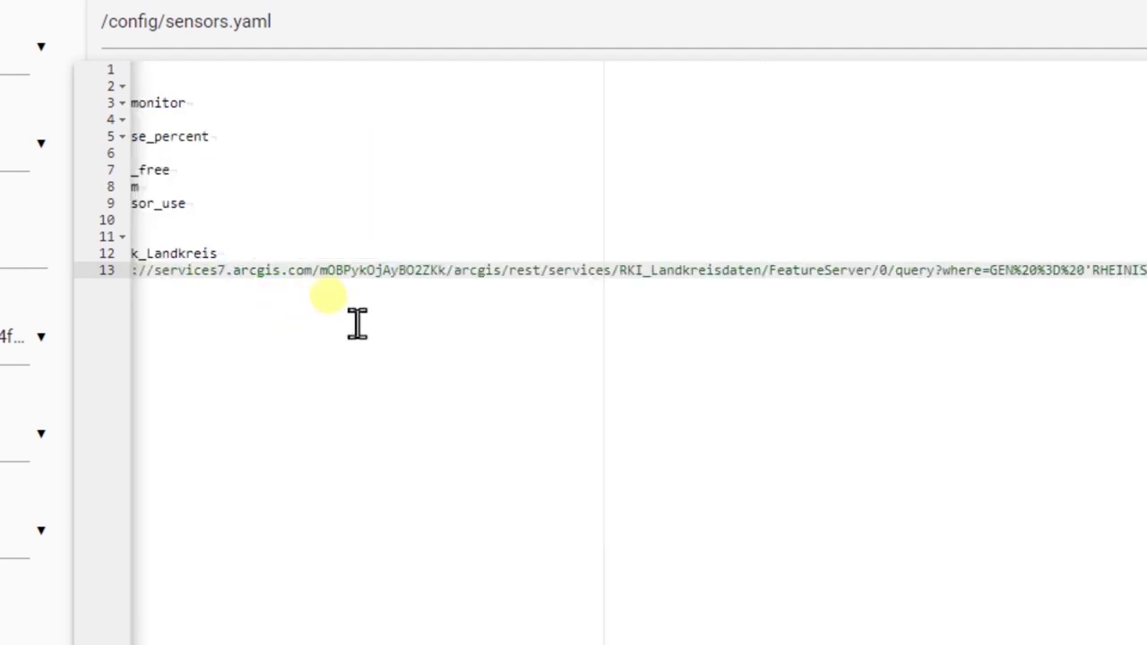
key(Home)
key(Home)
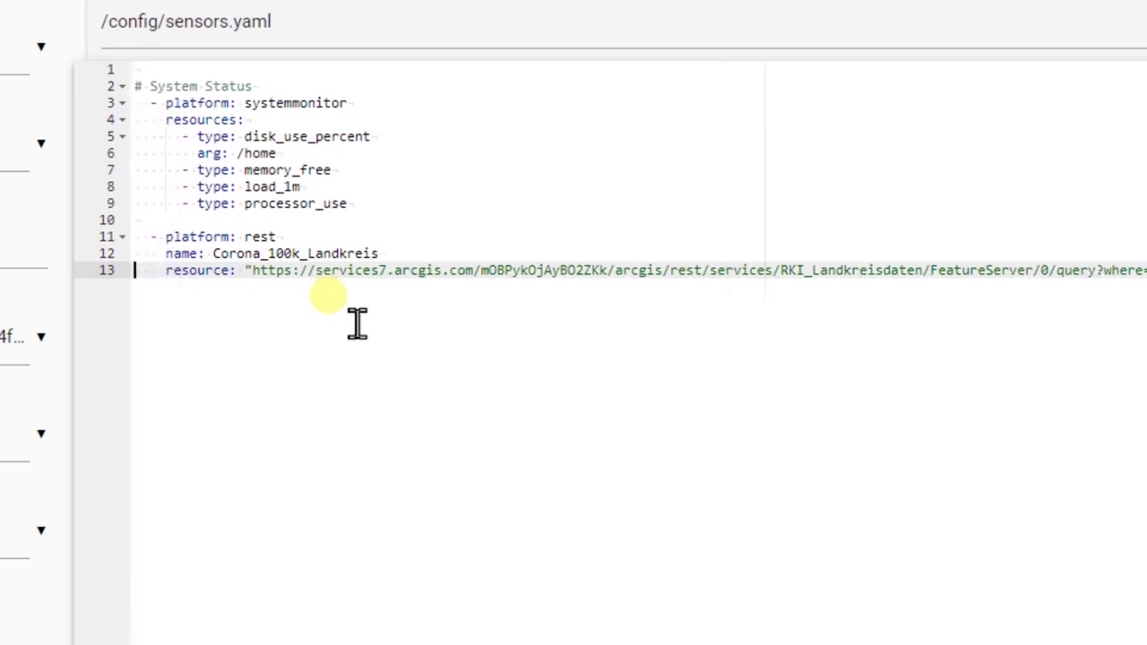
key(End)
key(Return)
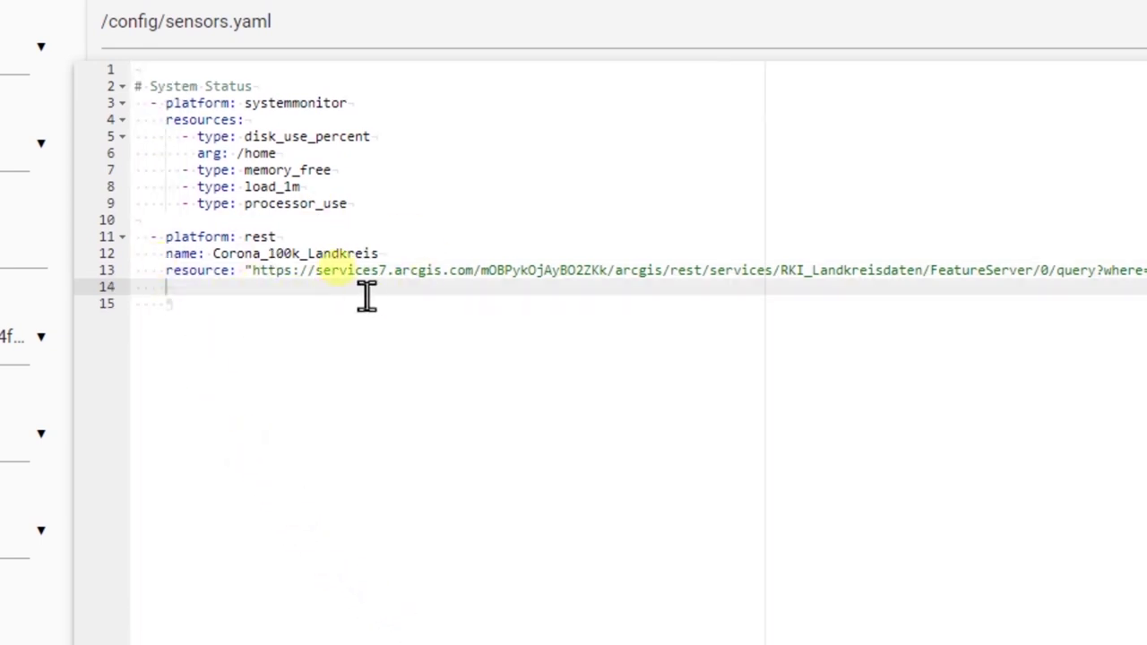
Step: Check the ArcGIS query's JSON response and give the rest sensor the value_template '{{ value_json.features[0].attributes.cases7_per_100k }}'
click(494, 10)
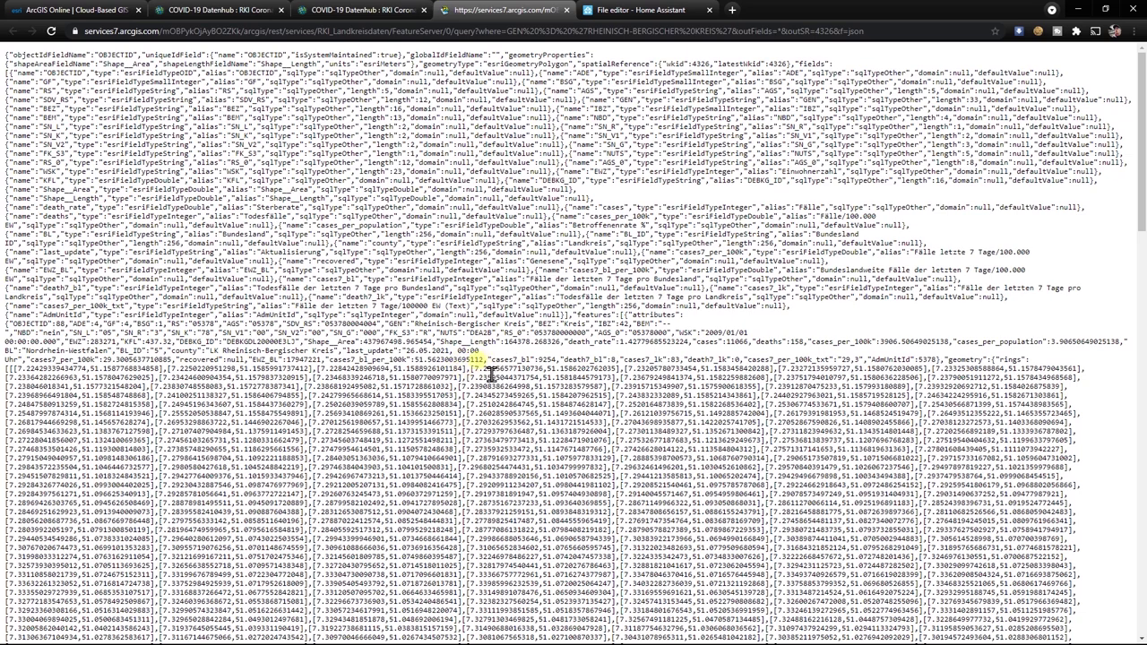
click(640, 11)
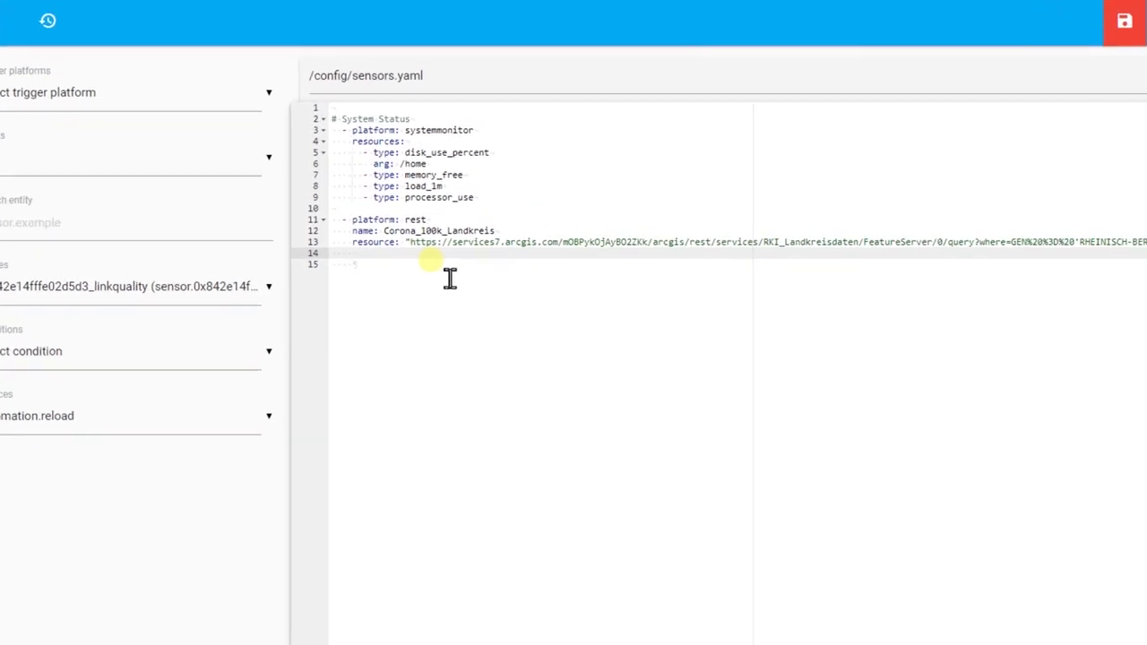
text(value_tem)
text(plate: ')
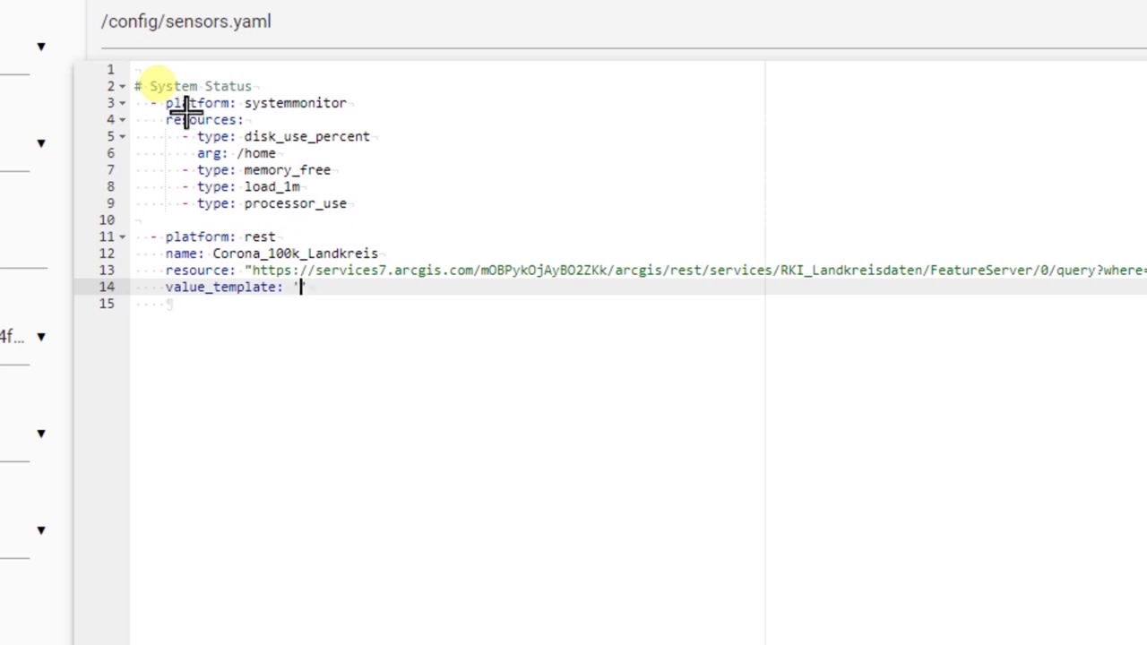
text({{)
key(Left)
key(Left)
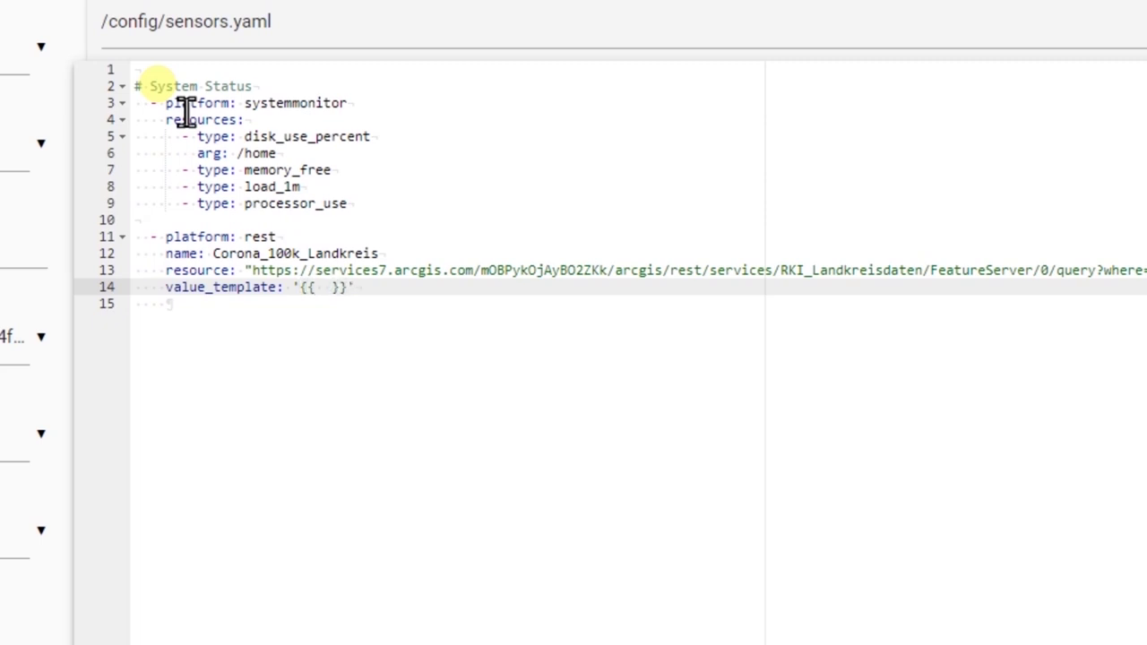
text(value_json)
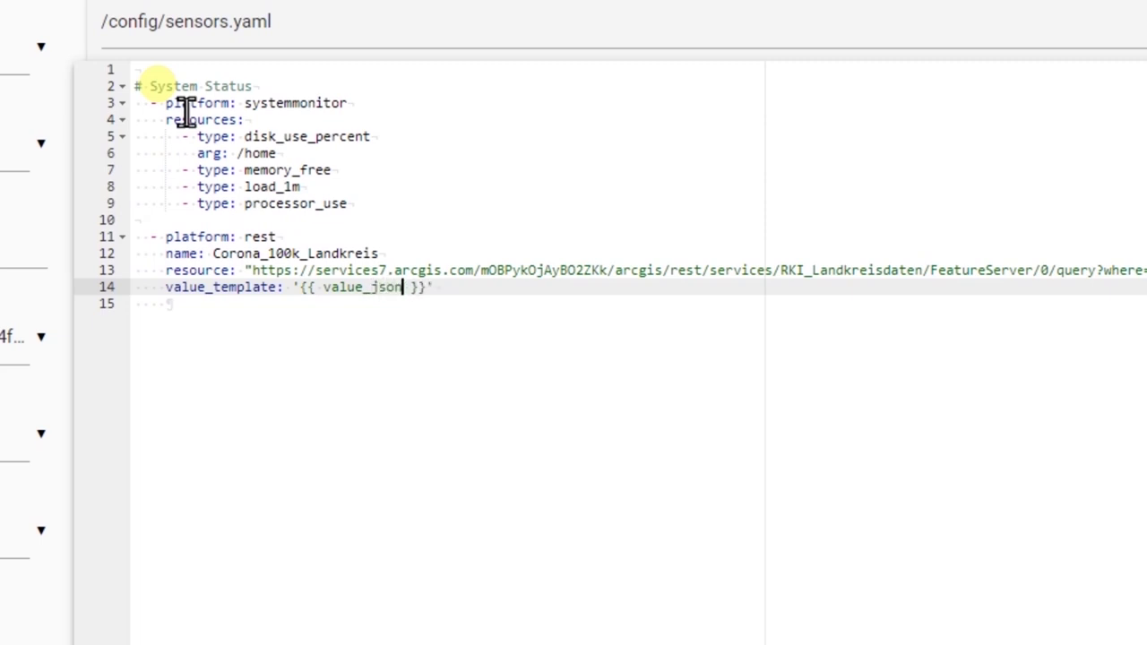
text(.features[0])
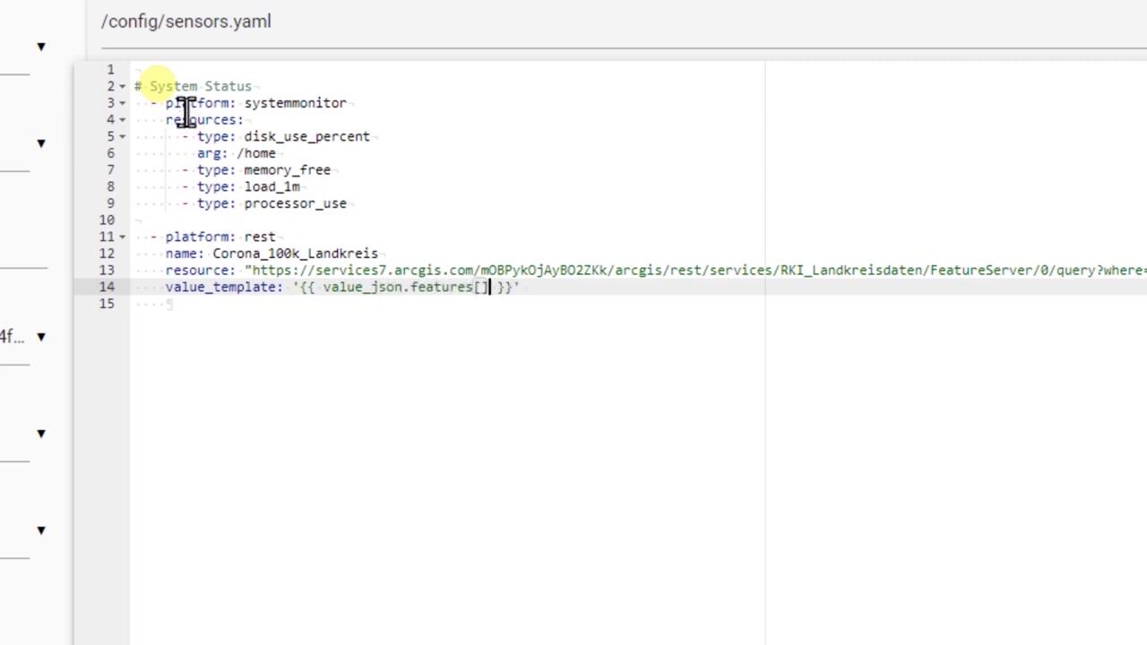
text(.attributes)
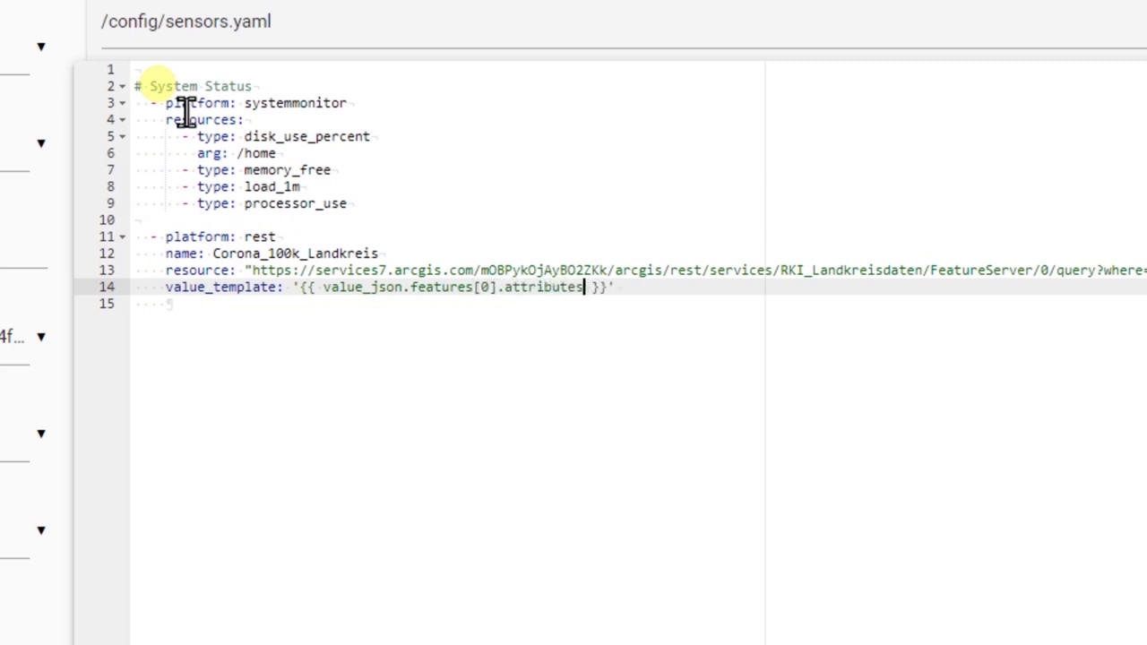
text(.cases7_per_100k)
key(End)
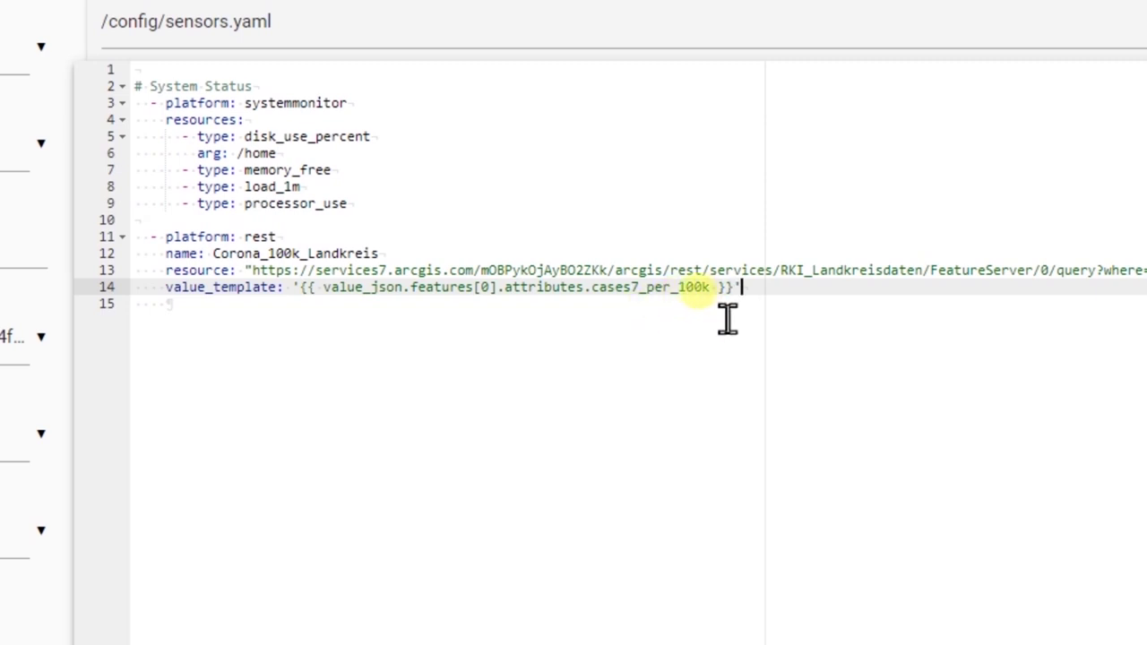
Step: Append the filters | float | round(0) to the value_template expression inside the closing braces
key(Left)
key(Left)
key(Left)
text(| )
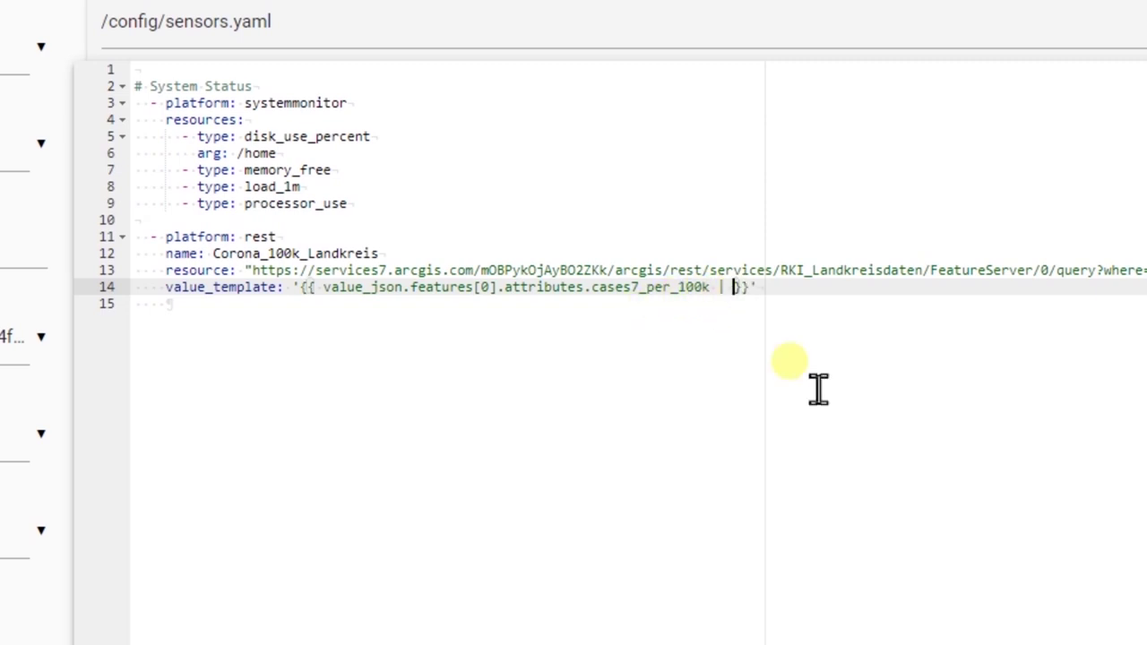
text(float | round(0)
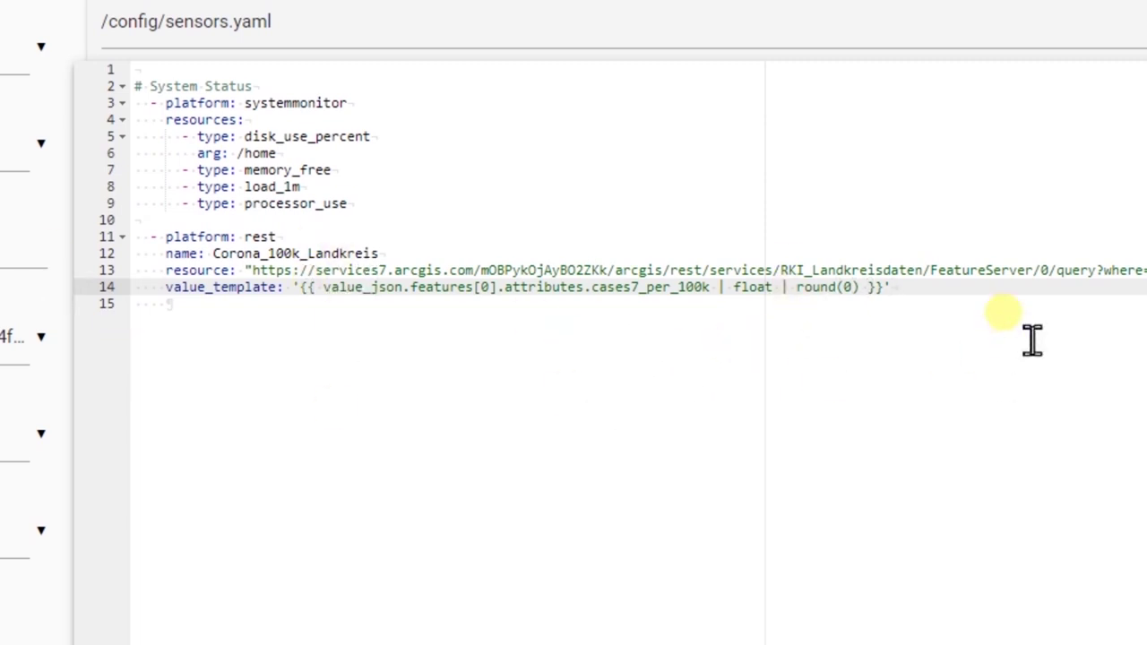
Step: Add scan_interval: 3600 below the value_template line and save sensors.yaml
key(Return)
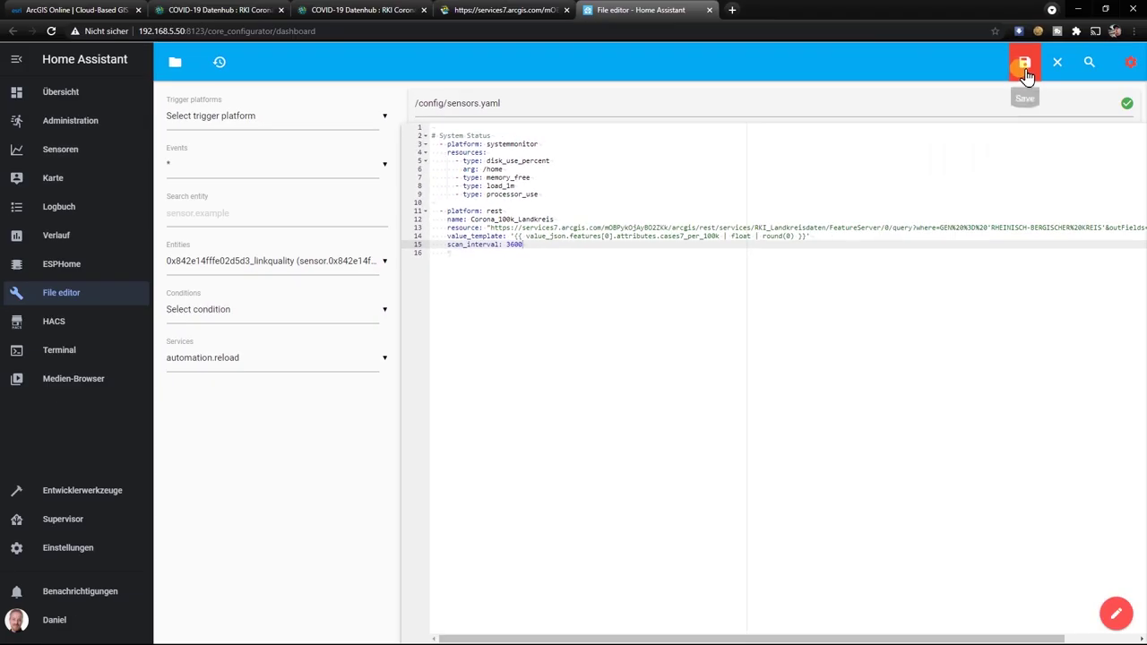
click(1025, 65)
Step: Check the configuration in the server controls and restart Home Assistant
click(80, 548)
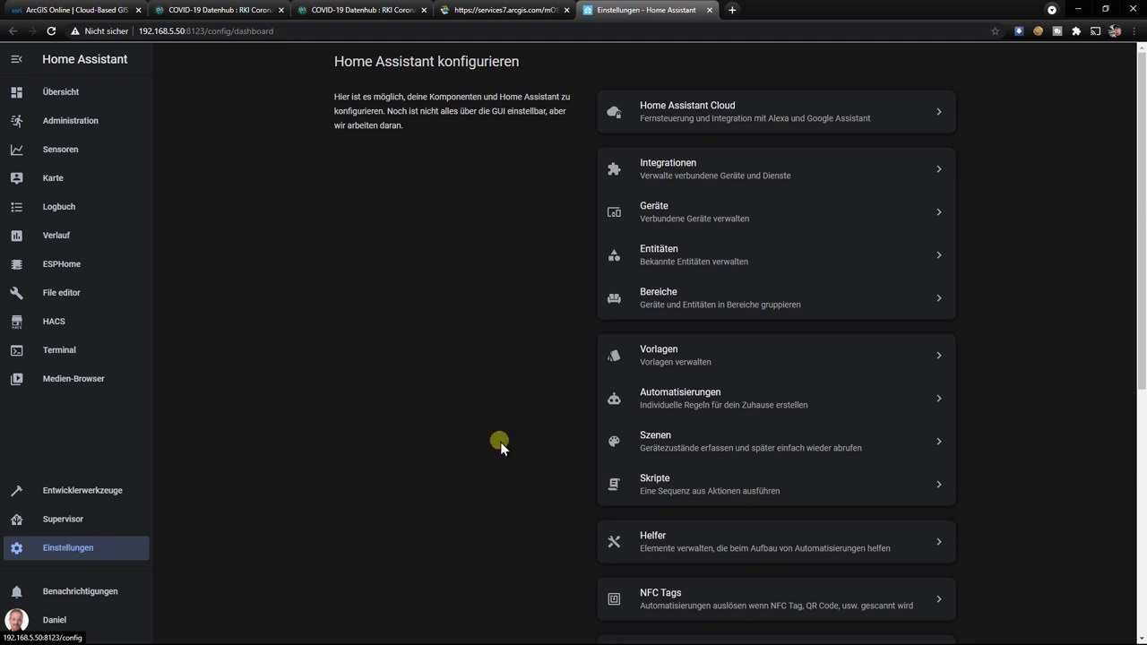
scroll(722, 411, down, 5)
click(661, 464)
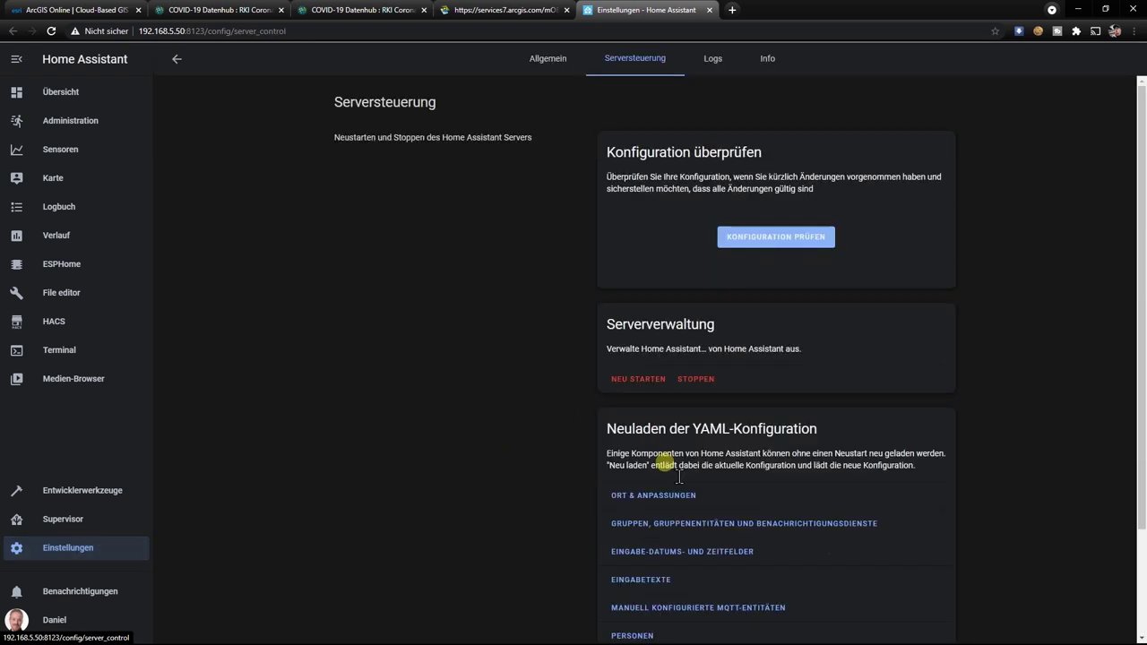
click(775, 238)
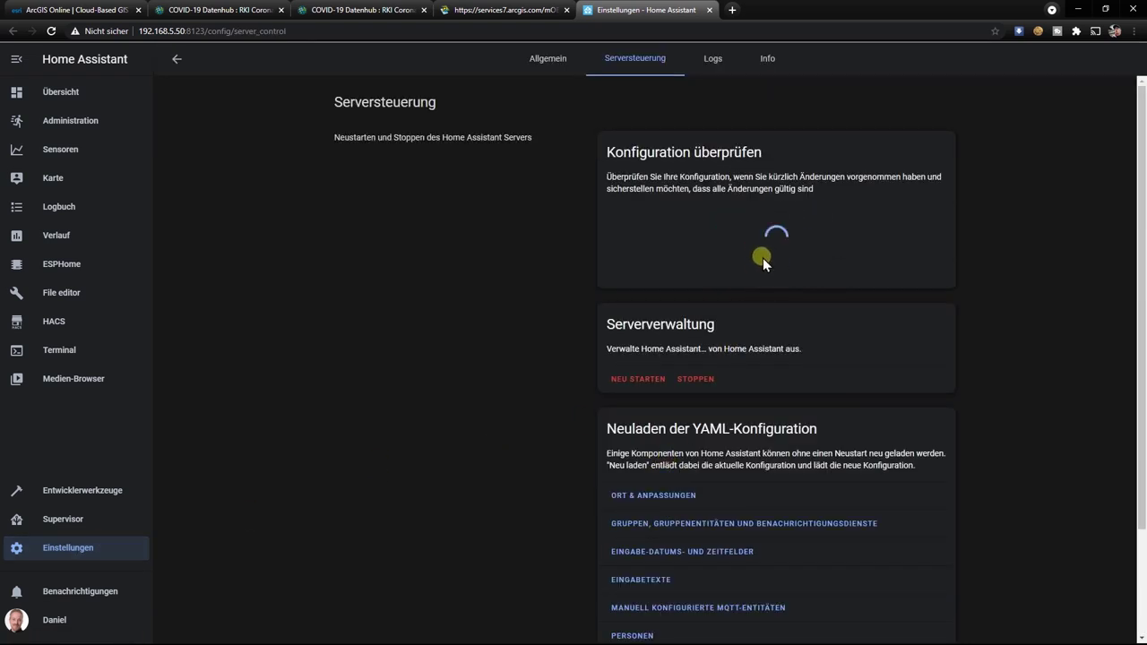
click(638, 382)
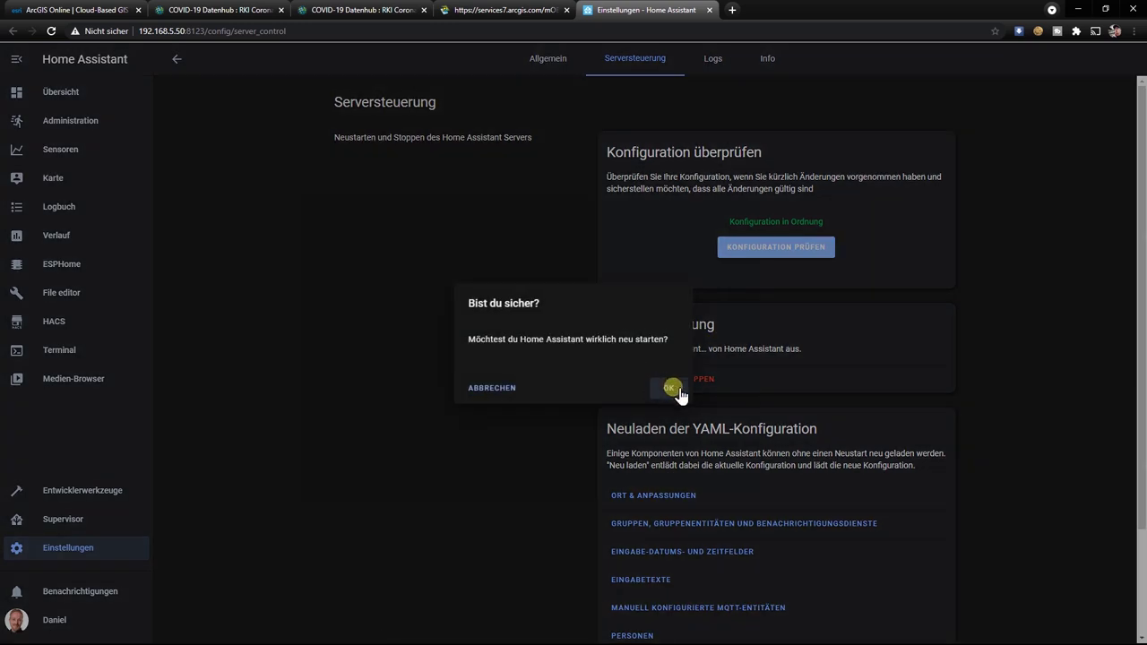
click(672, 388)
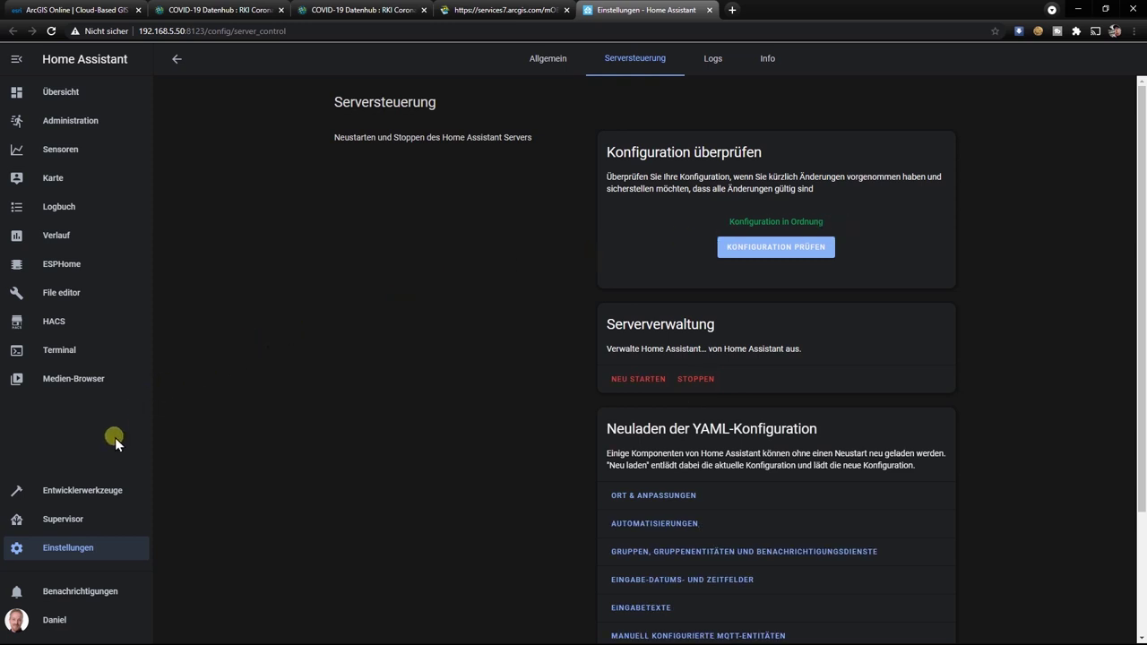
Step: Look up the current state of sensor.corona_100k_landkreis in the developer tools
click(81, 491)
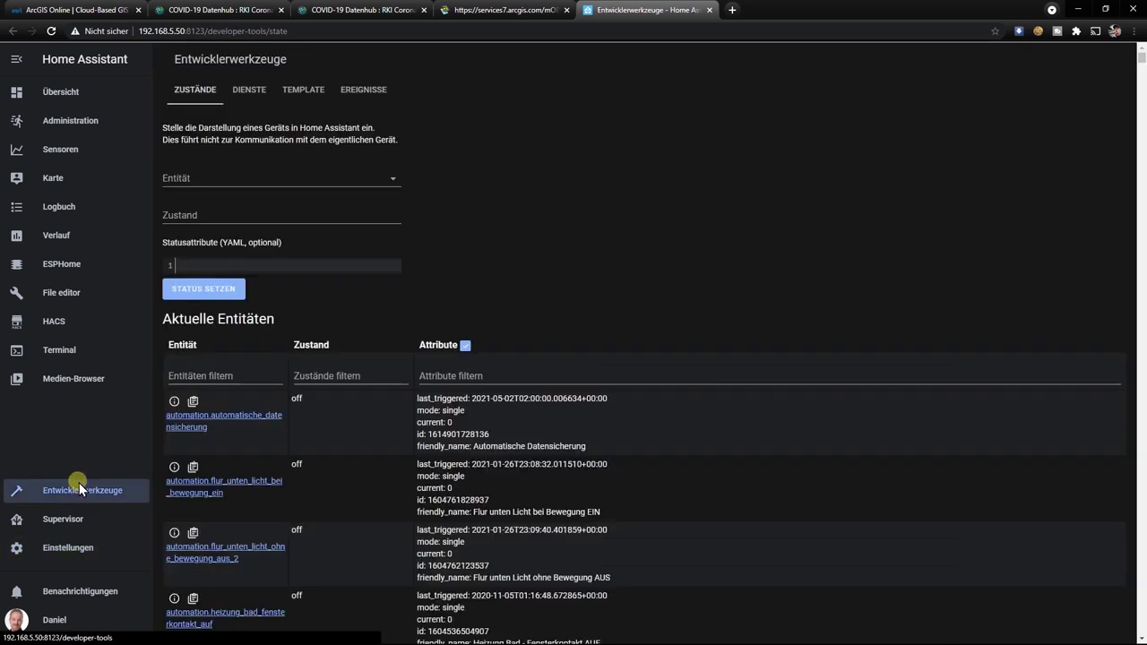
click(211, 180)
text(cor)
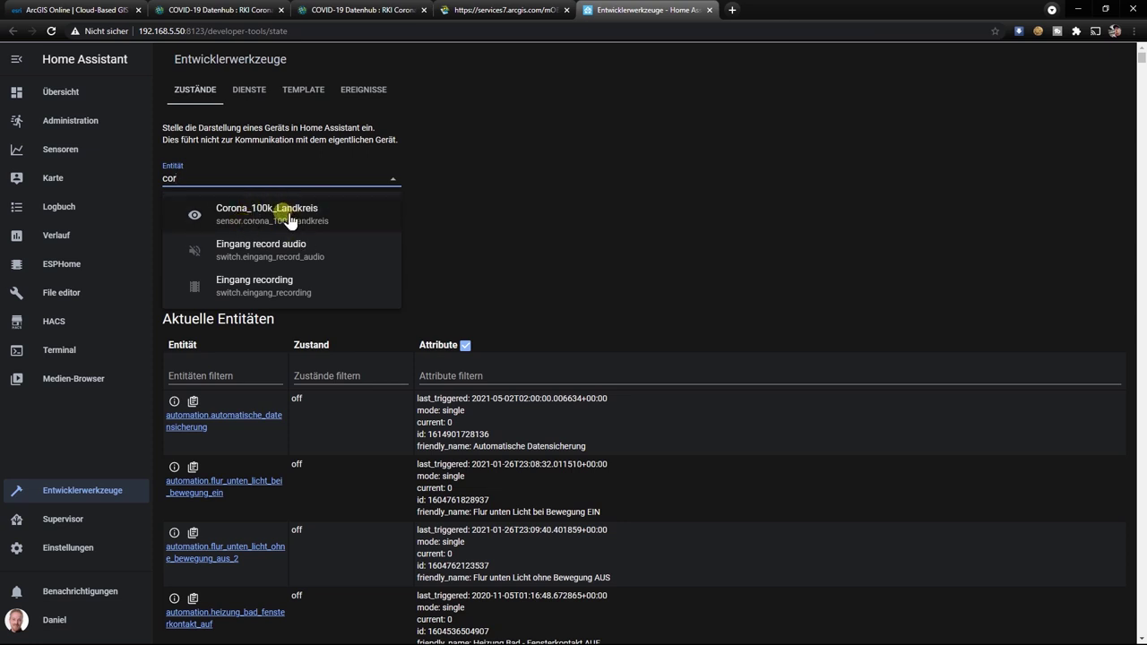
click(288, 215)
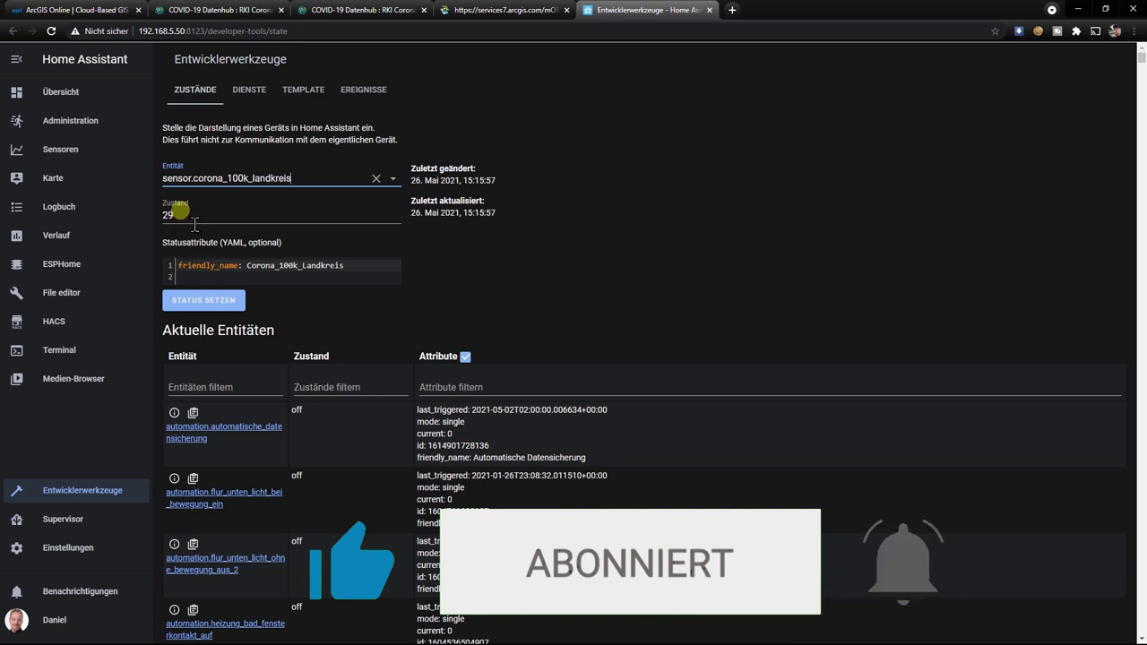
Step: Put the overview dashboard into edit mode and add a new view titled inzidenz
click(69, 96)
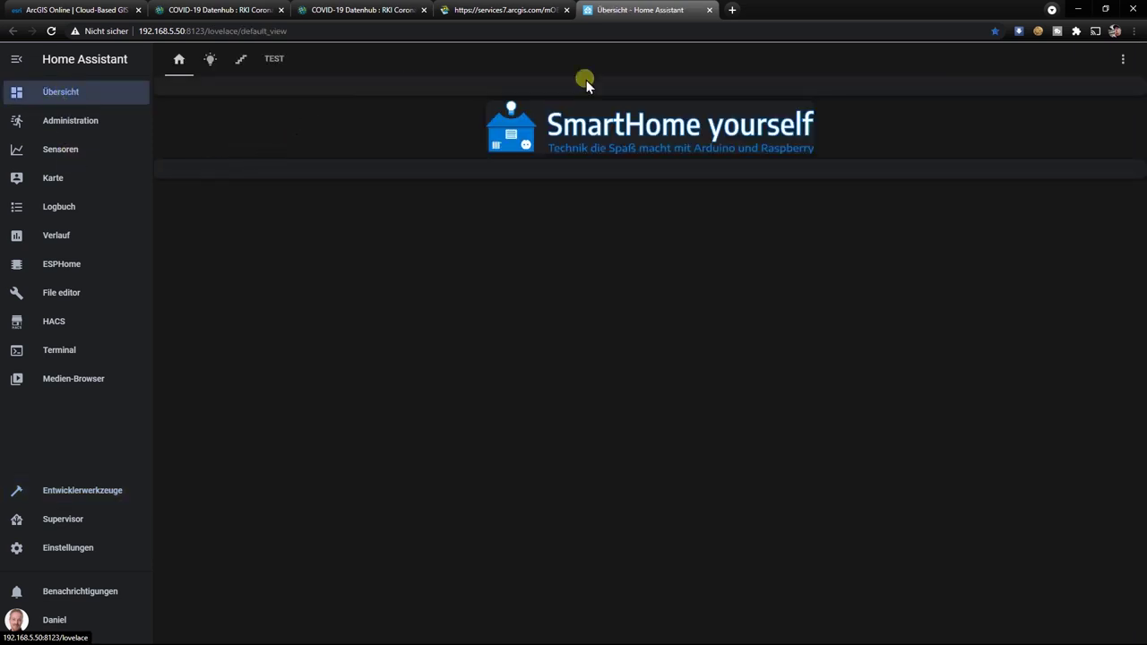
click(1121, 61)
click(1093, 76)
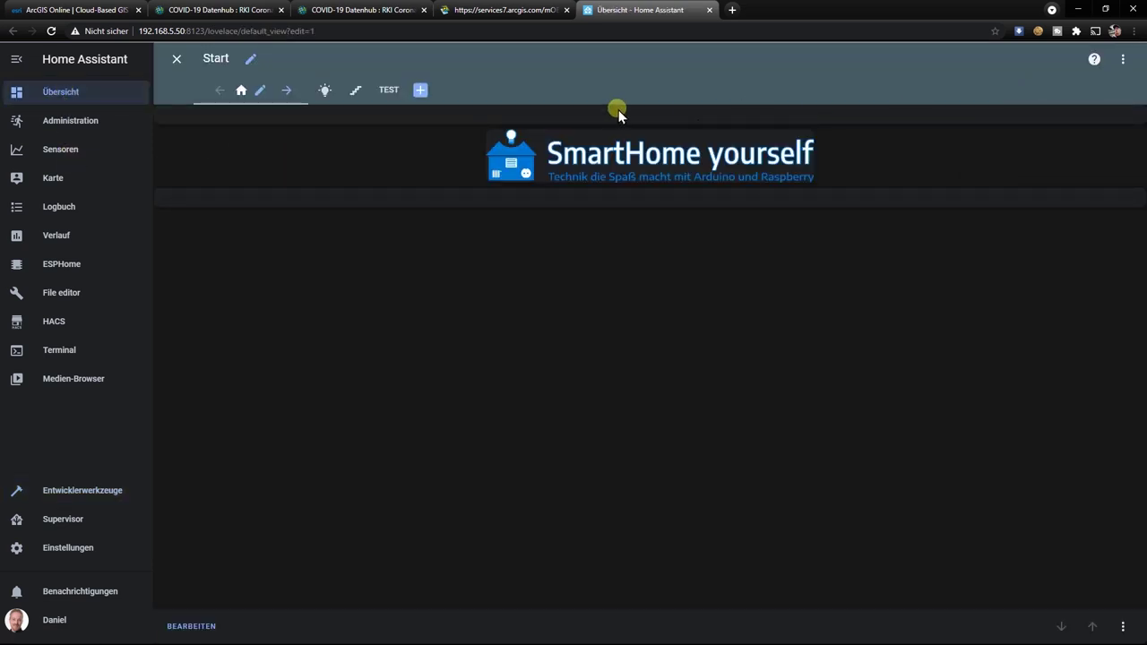
click(420, 89)
click(467, 283)
text(in)
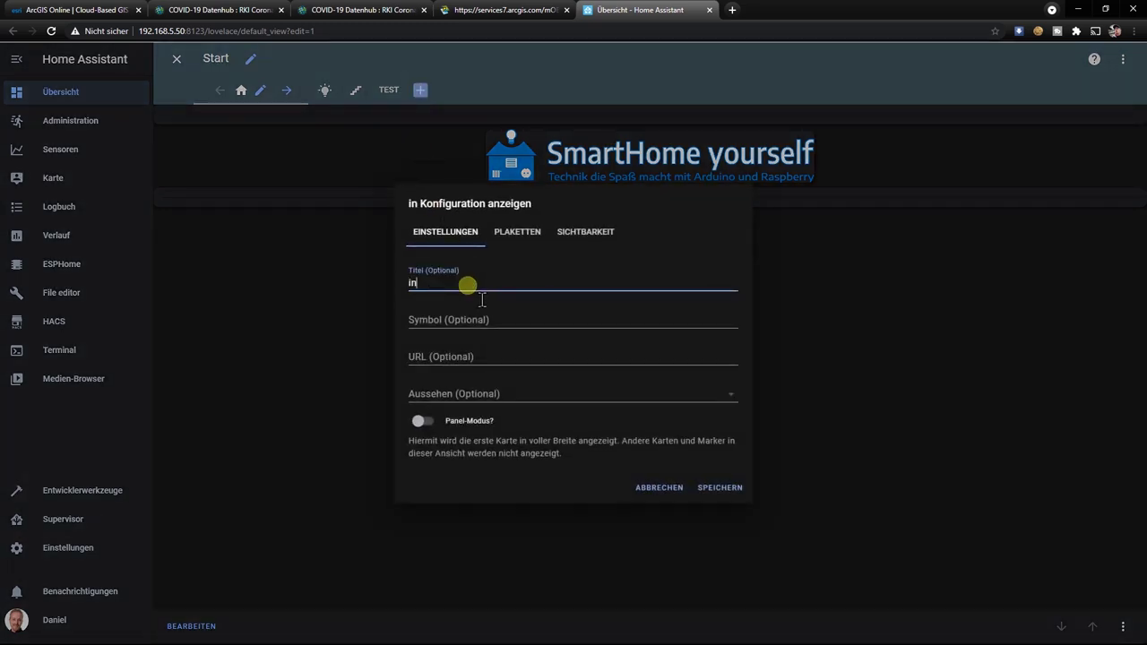
text(zidenz)
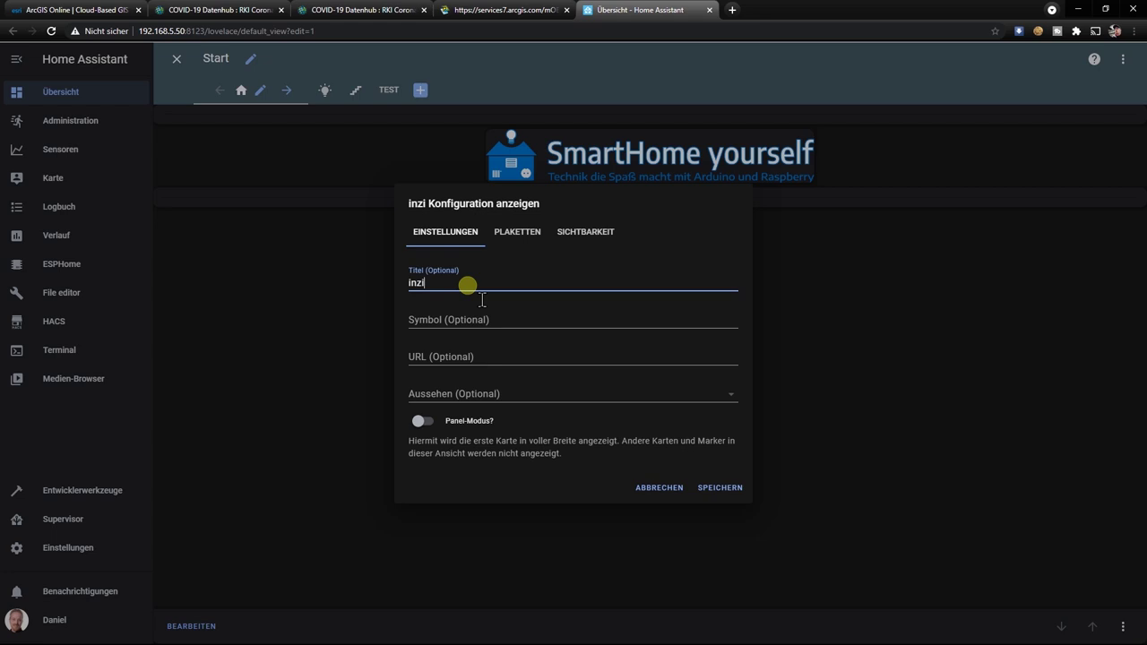
click(723, 491)
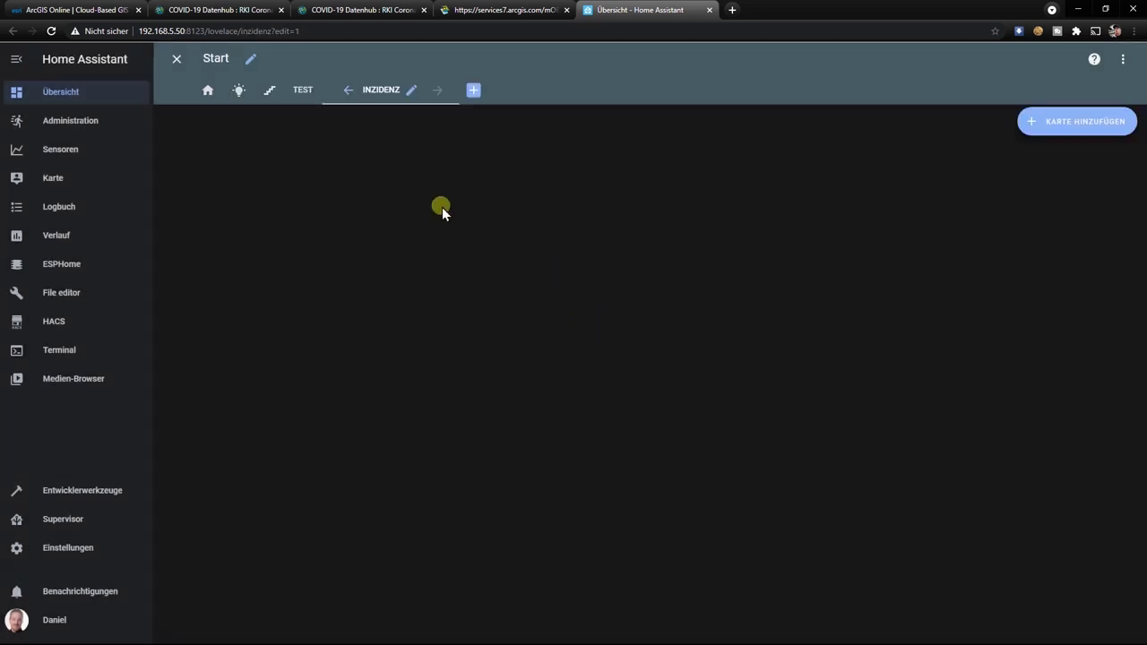
Step: Add an Entity card for sensor.corona_100k_landkreis to the inzidenz view
click(1062, 118)
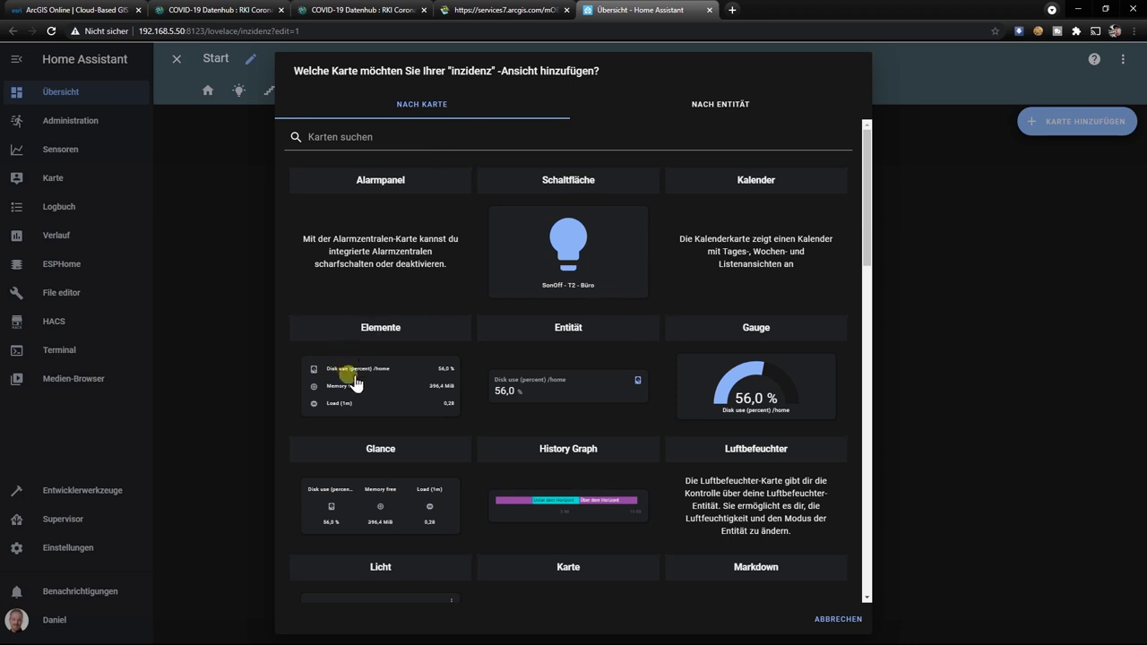
click(544, 385)
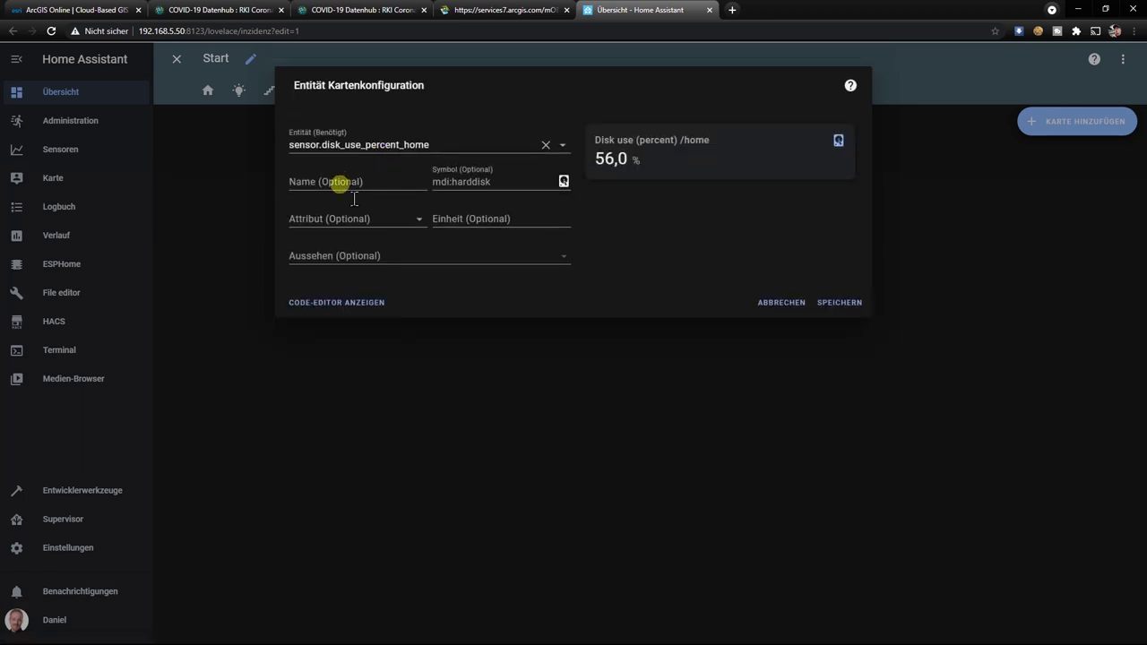
drag(414, 145, 243, 146)
text(coro)
click(396, 179)
click(840, 302)
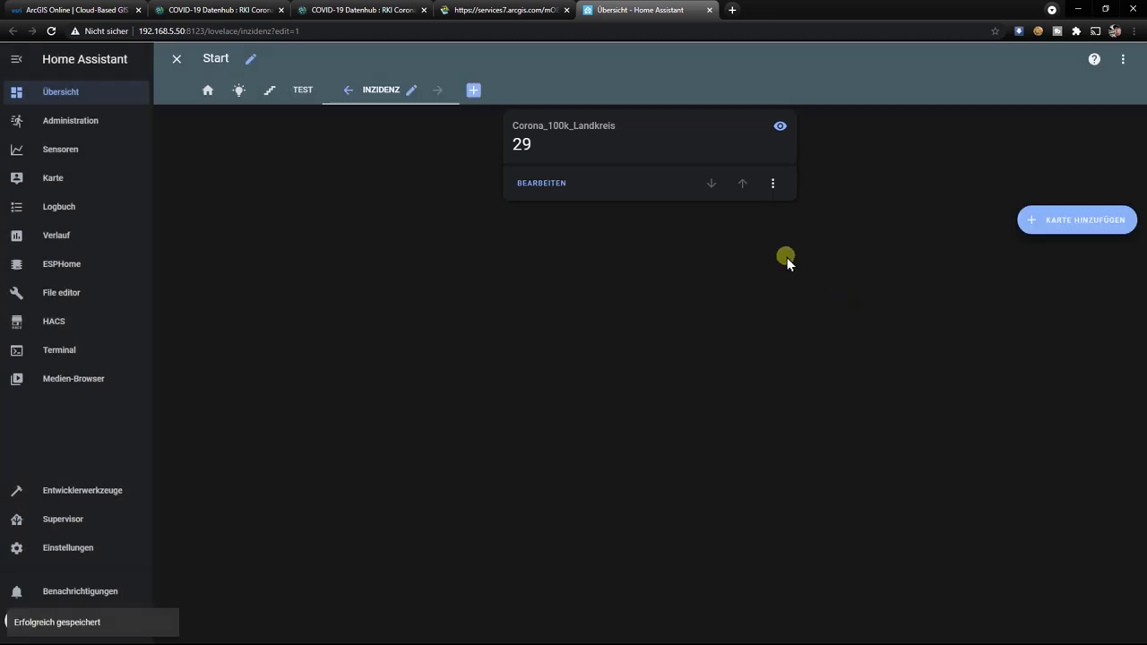
Step: Add a Sensor card with a line graph for sensor.corona_100k_landkreis to the inzidenz view
click(1087, 222)
click(468, 139)
text(sen)
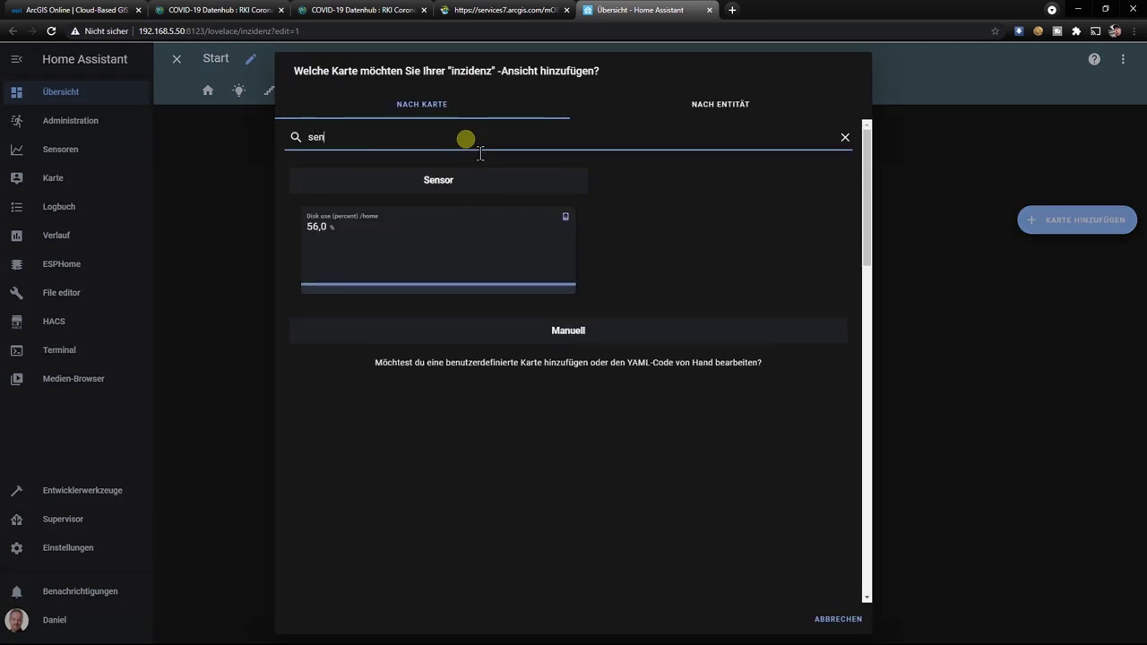
click(345, 238)
drag(450, 146, 289, 144)
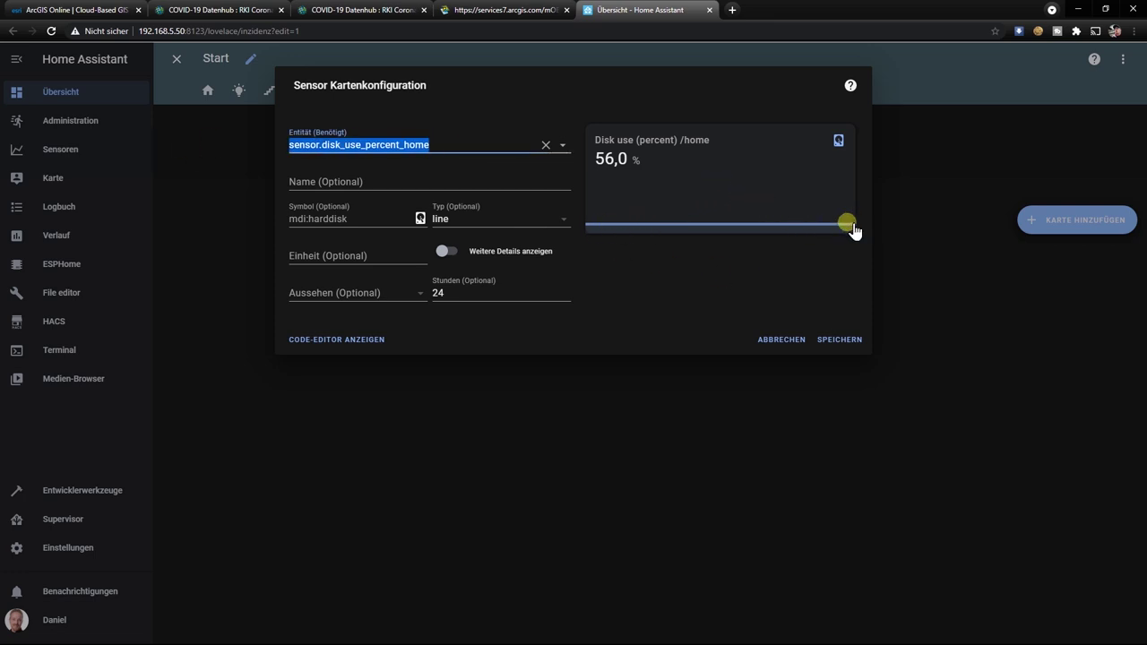
text(co)
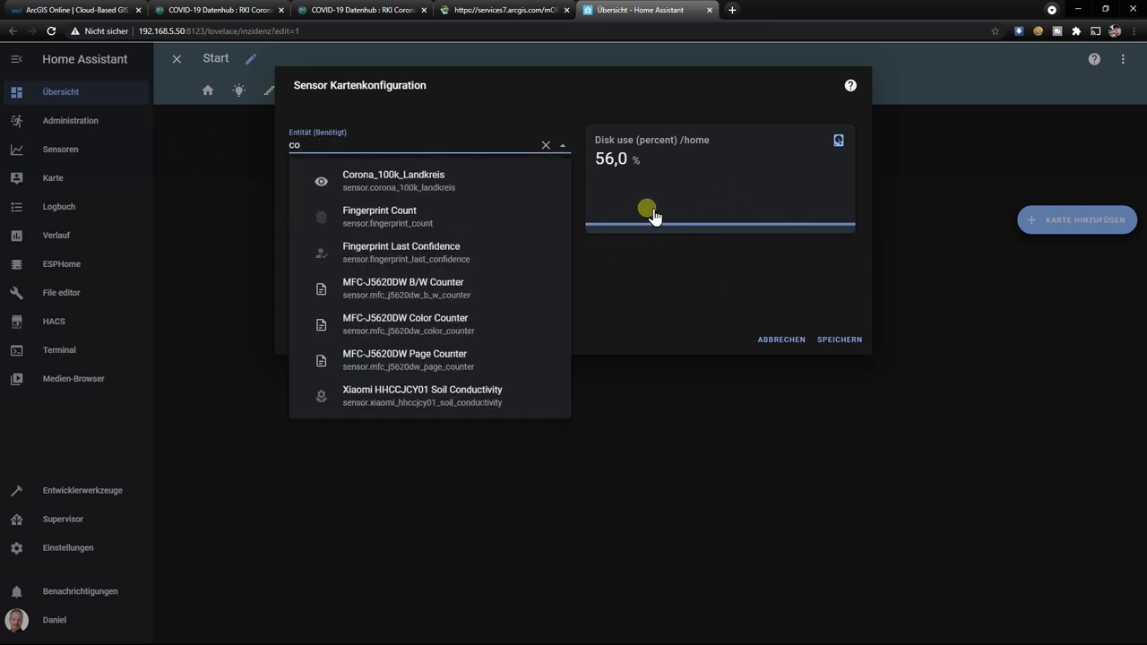
click(444, 179)
click(840, 339)
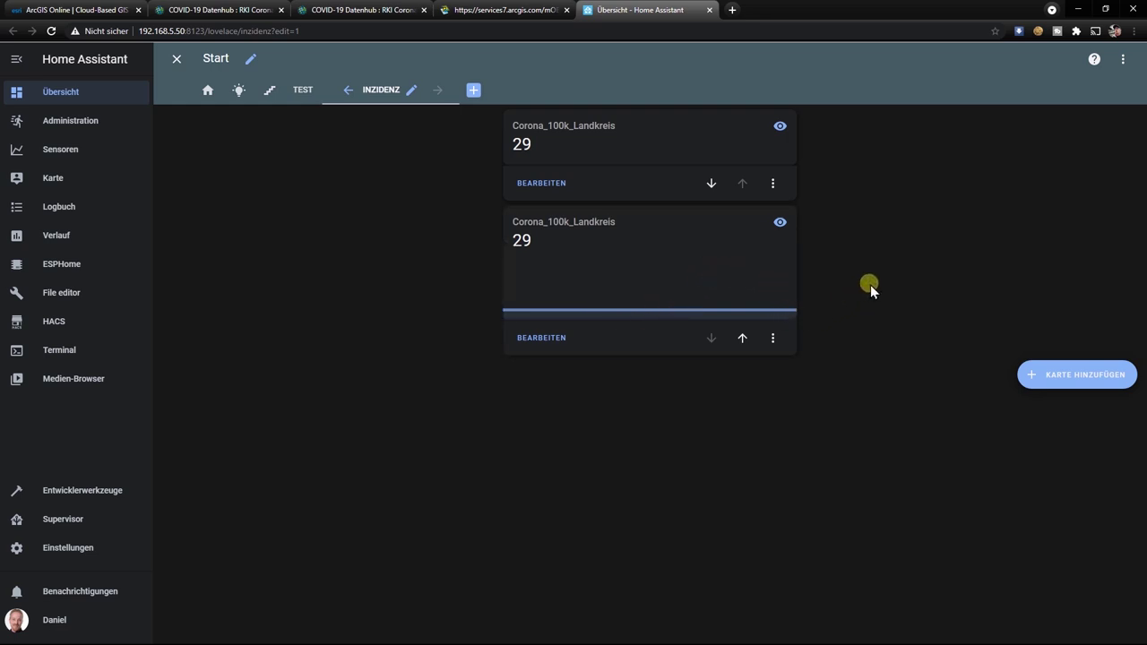
Step: Start a Gauge card for sensor.corona_100k_landkreis with a maximum of 200
click(1080, 383)
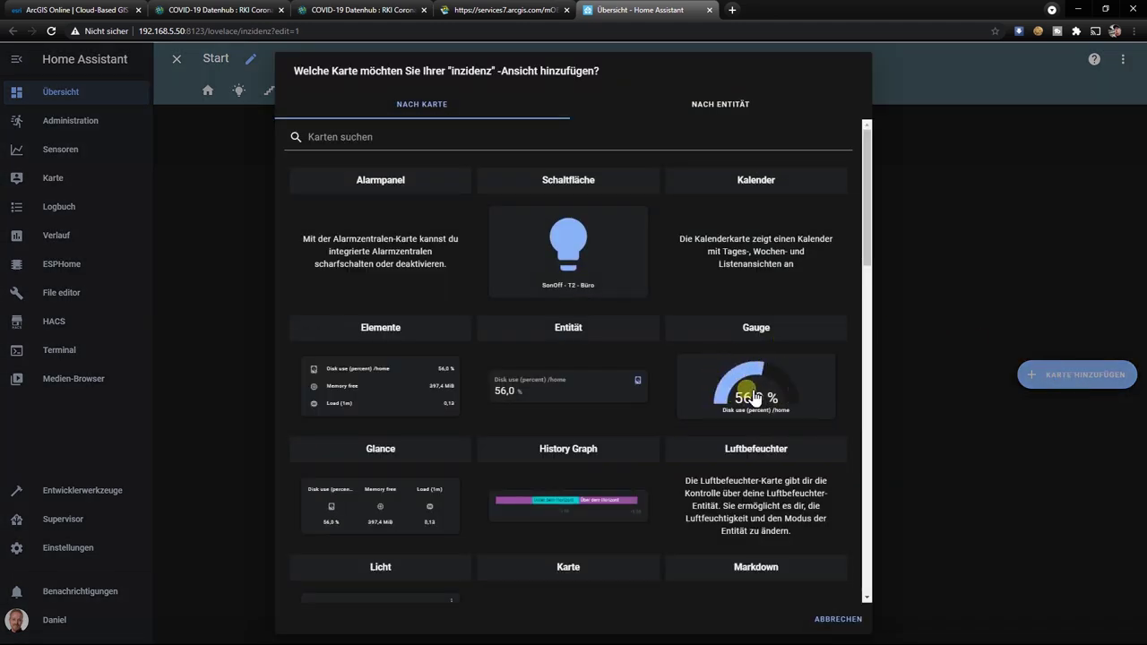
click(756, 398)
drag(362, 336, 257, 328)
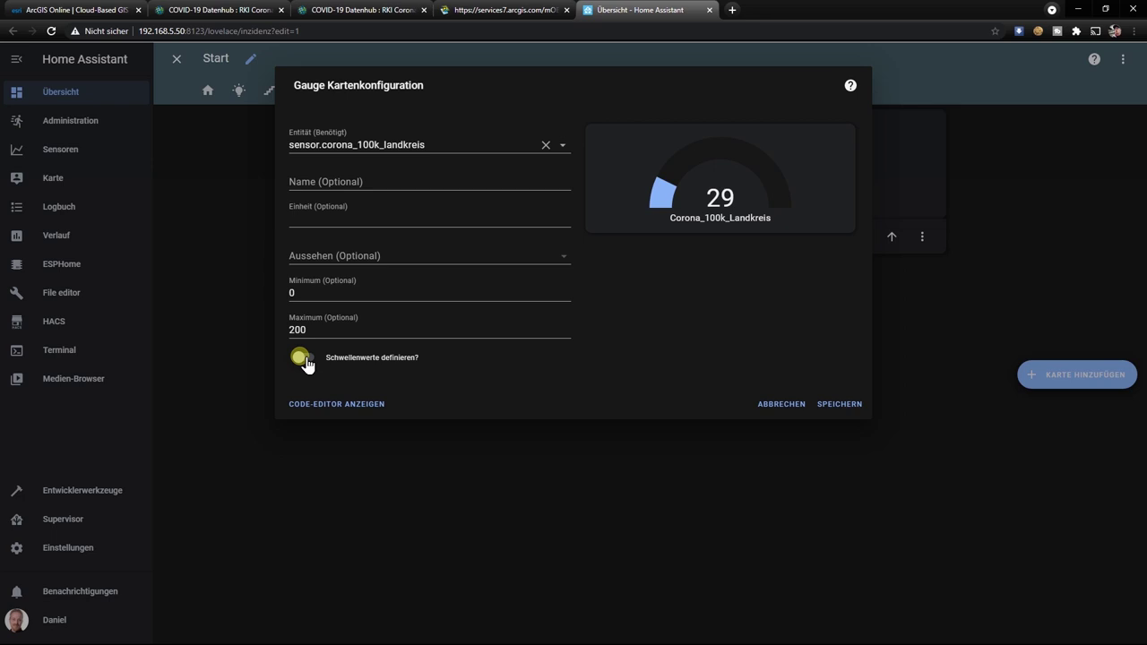
Step: Enable threshold values on the gauge card and set green to 0, yellow to 30 and red to 100
click(306, 361)
click(297, 396)
click(329, 433)
drag(343, 446, 252, 434)
text(30)
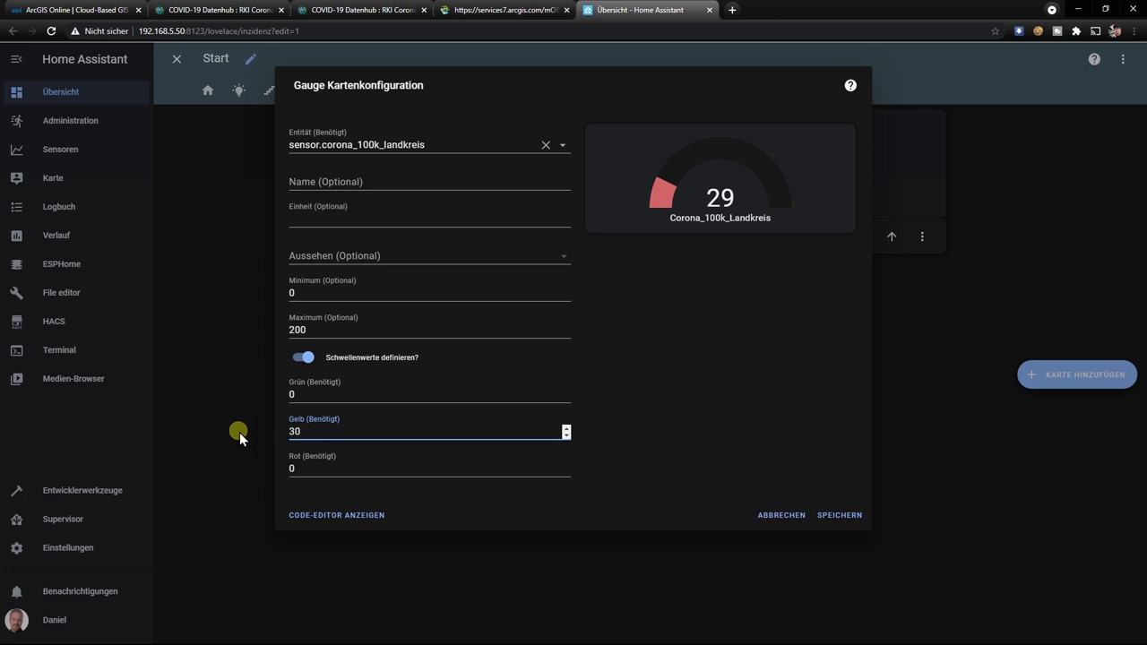
drag(328, 469, 454, 341)
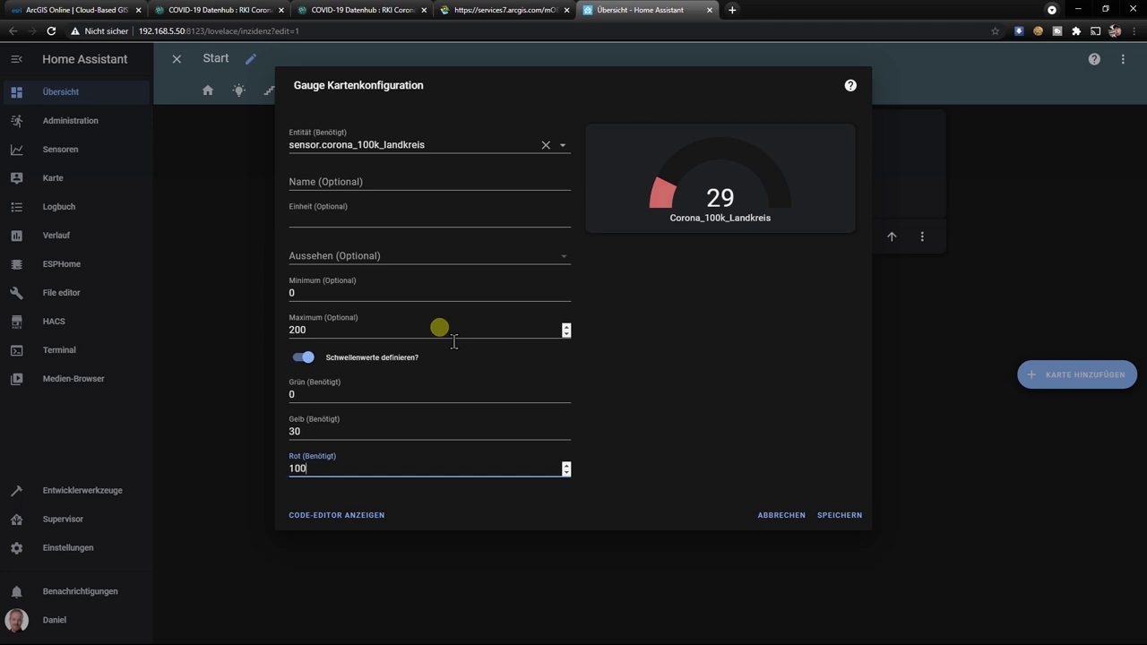
Step: Set the gauge card's red threshold to 100 and save the card to the inzidenz view
text(100)
click(841, 518)
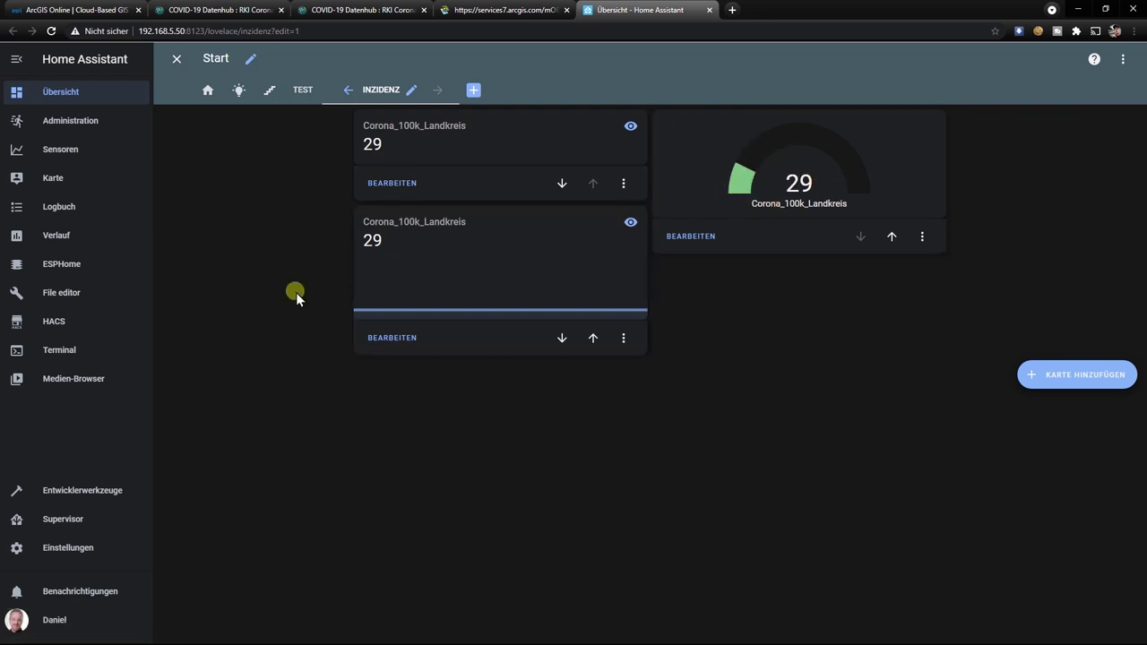
Step: Override the state of sensor.corona_100k_landkreis with 105 in the developer tools and check the gauge card in the inzidenz view
click(95, 494)
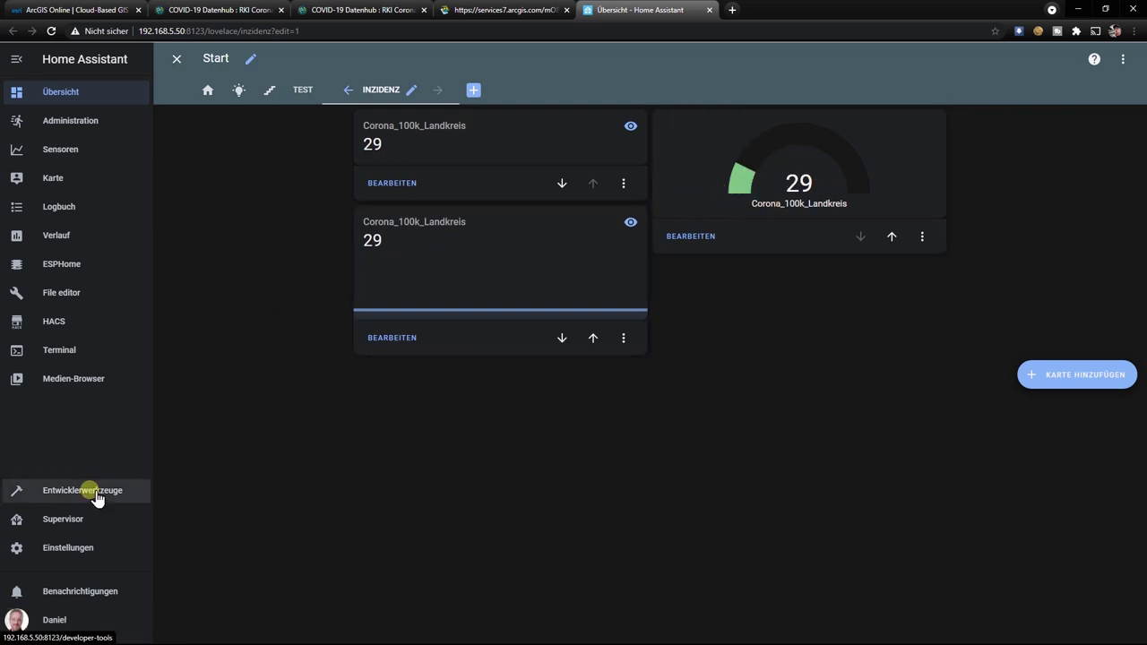
drag(219, 224, 103, 216)
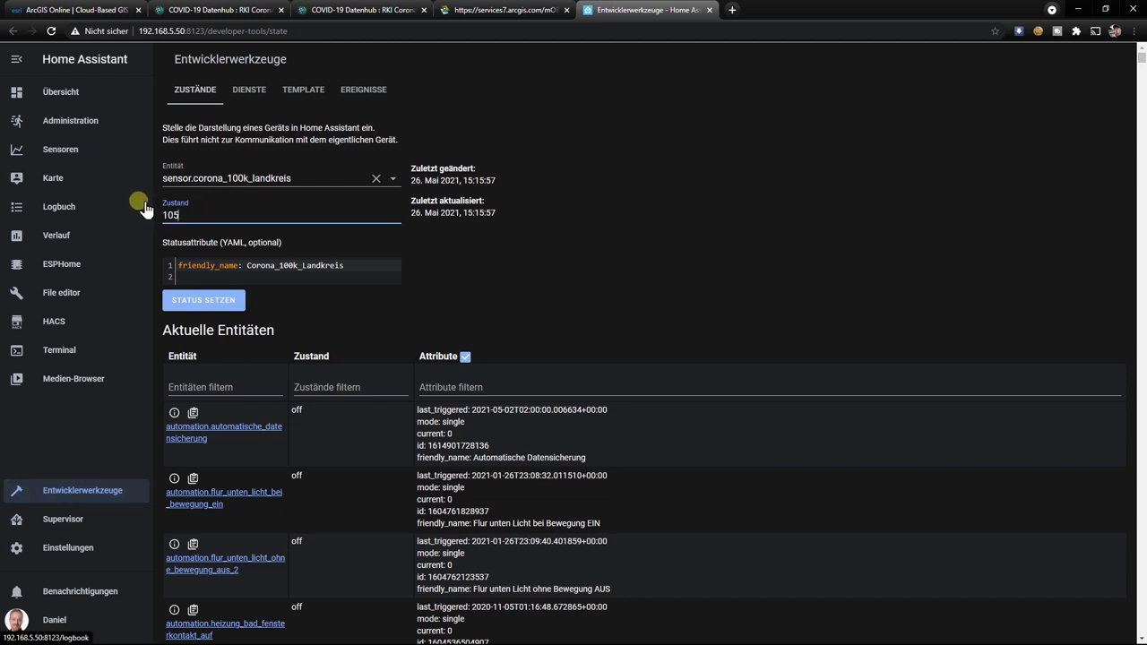
click(204, 303)
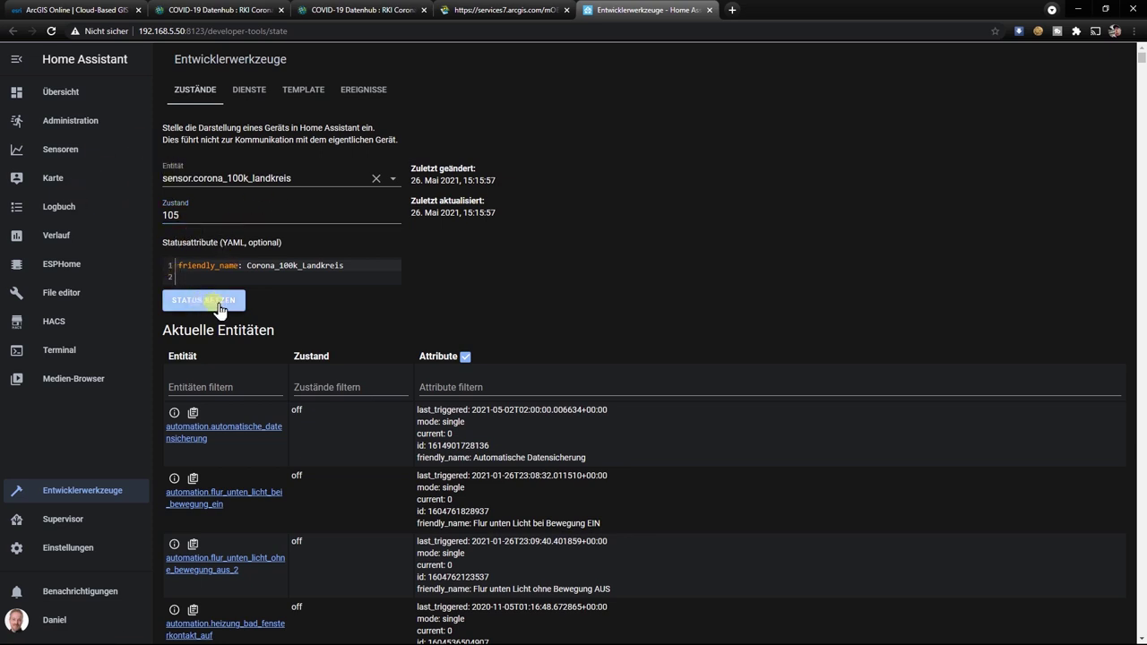
click(77, 95)
click(434, 90)
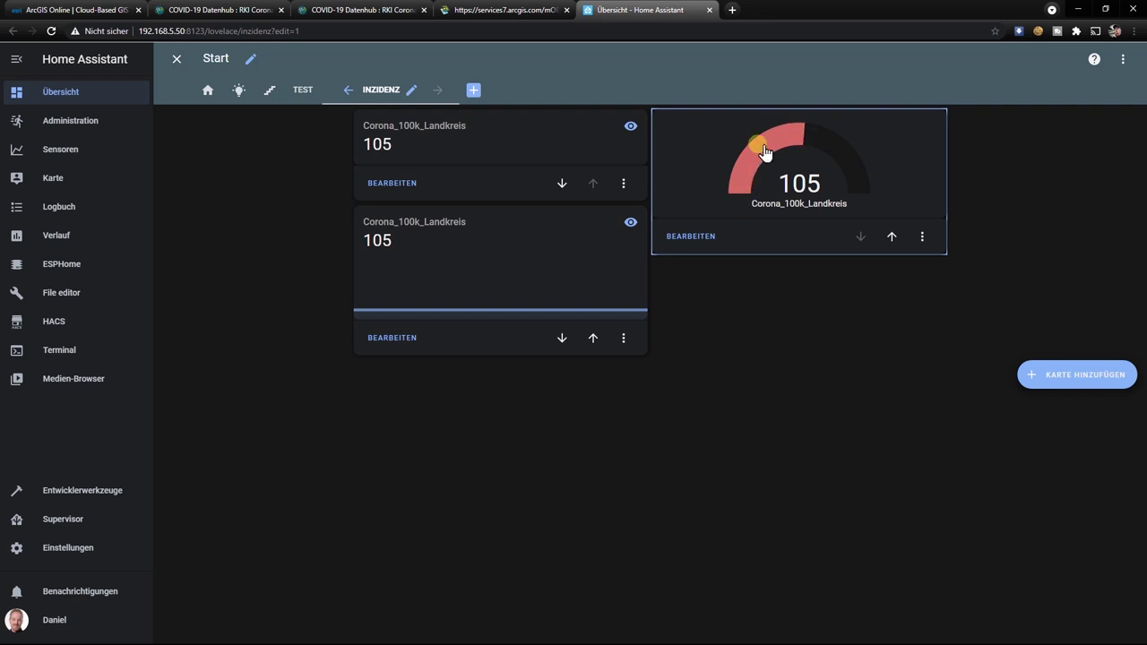
Step: Override the state of sensor.corona_100k_landkreis with 50 and check the gauge card's colour on the dashboard
click(65, 499)
double_click(224, 223)
text(50)
click(198, 303)
click(88, 95)
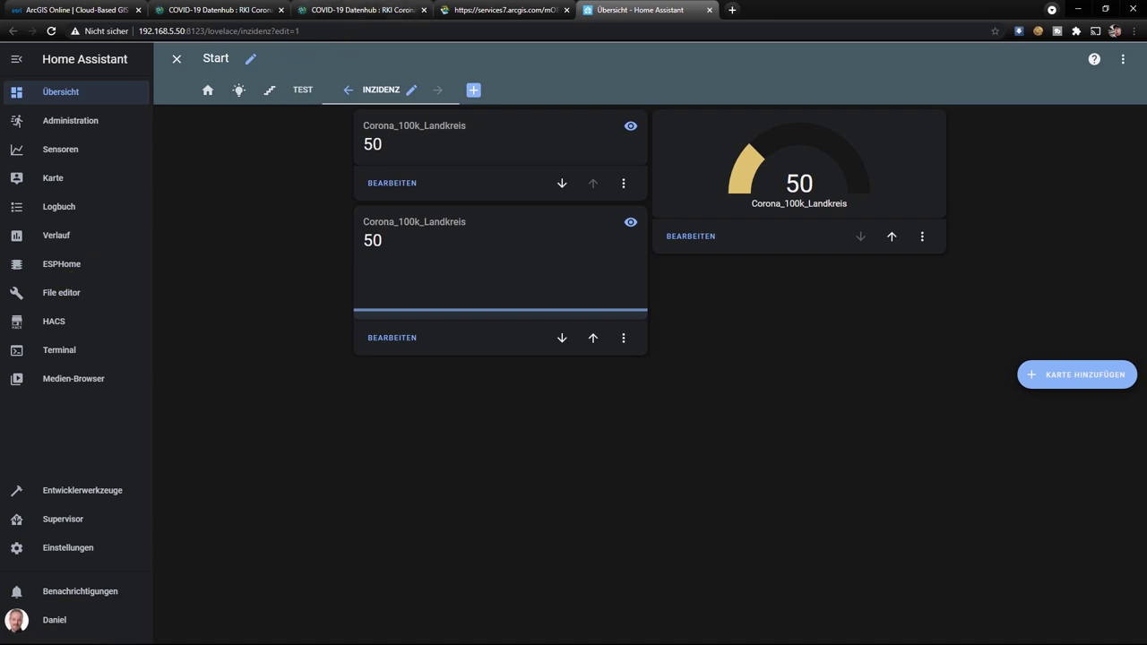
Step: Examine the output fields in the RKI Corona Landkreise API explorer for other values usable as sensors, such as cases
click(359, 11)
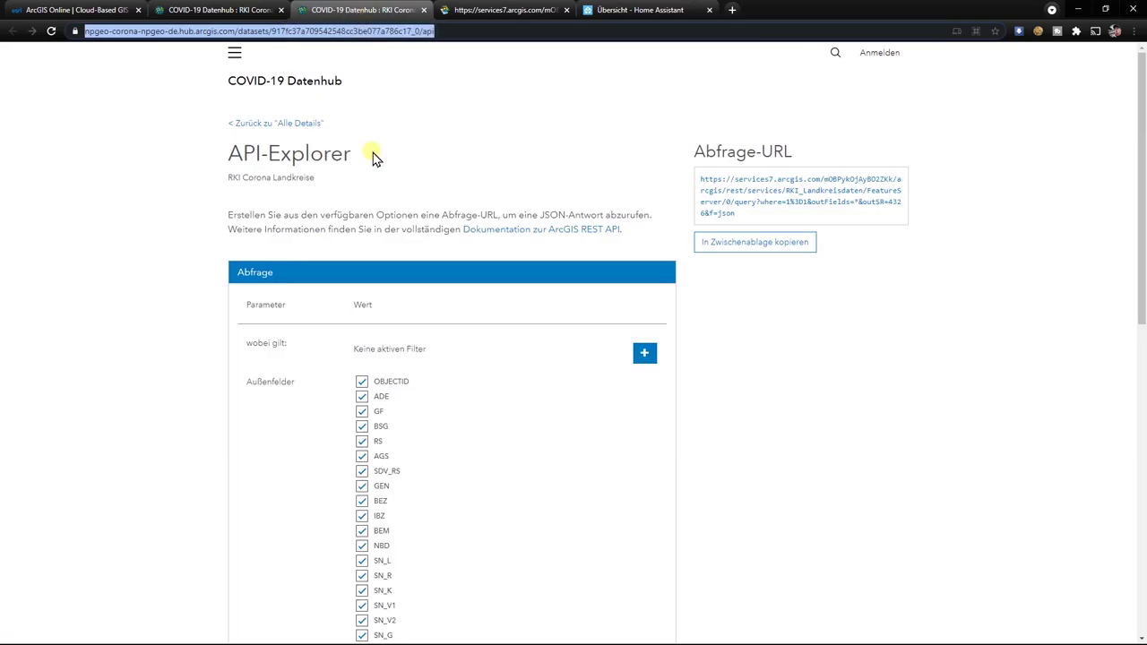
scroll(387, 190, down, 5)
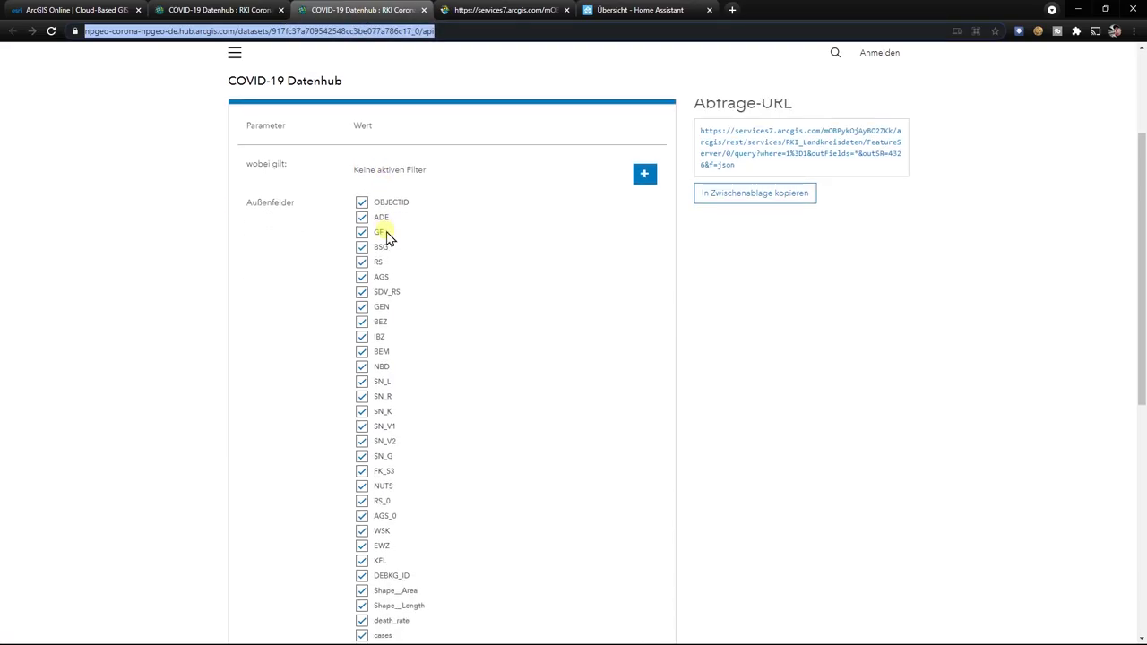
scroll(398, 381, down, 1)
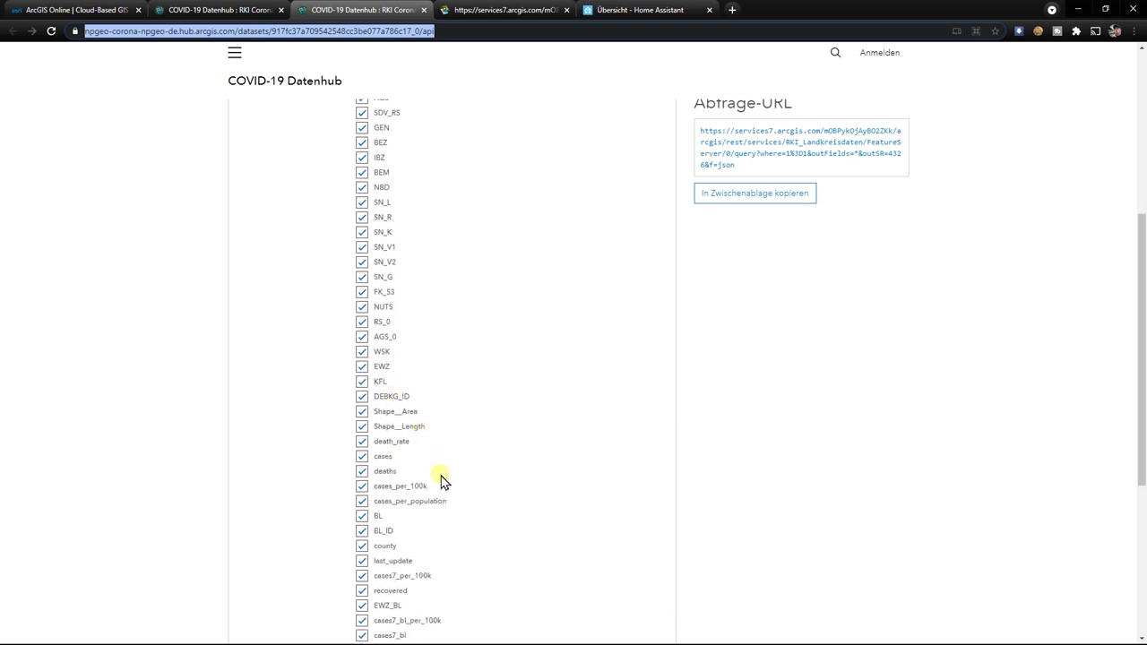
scroll(438, 494, down, 1)
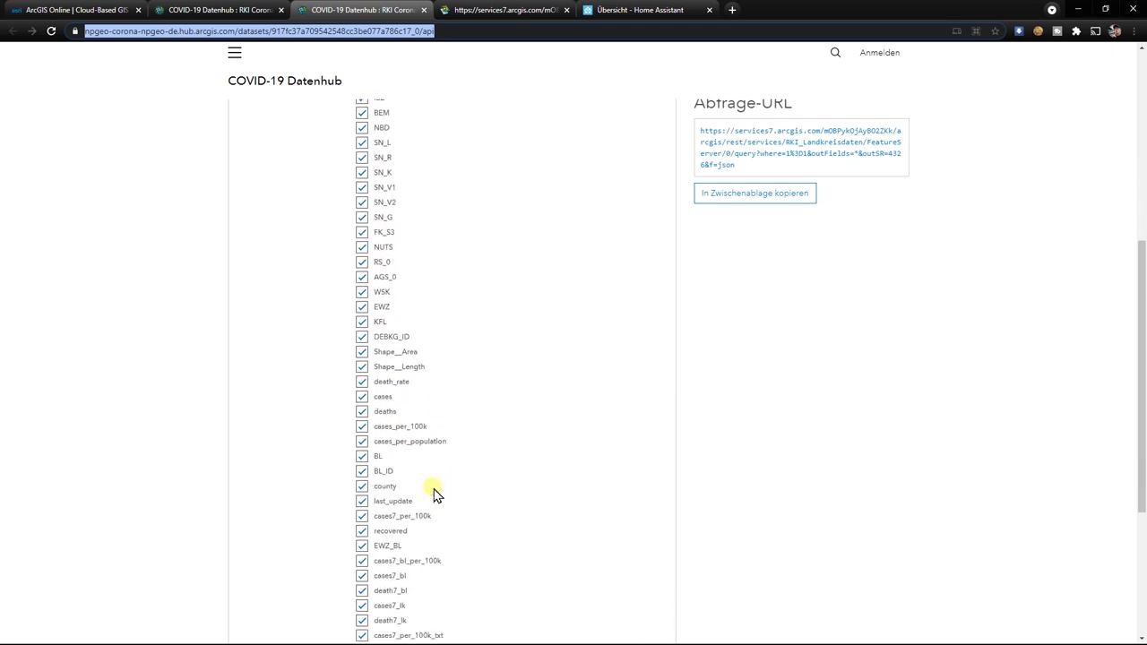
drag(439, 516, 388, 520)
click(381, 520)
click(398, 520)
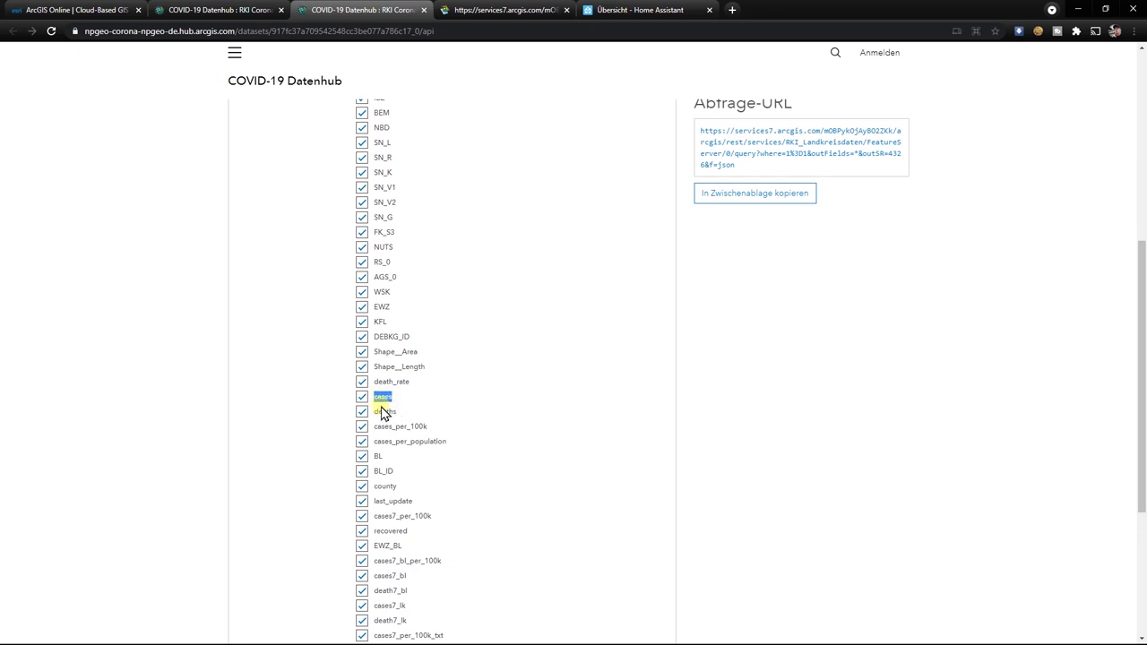
Step: Duplicate the Corona_100k_Landkreis REST sensor block at the end of /config/sensors.yaml in Home Assistant
click(619, 11)
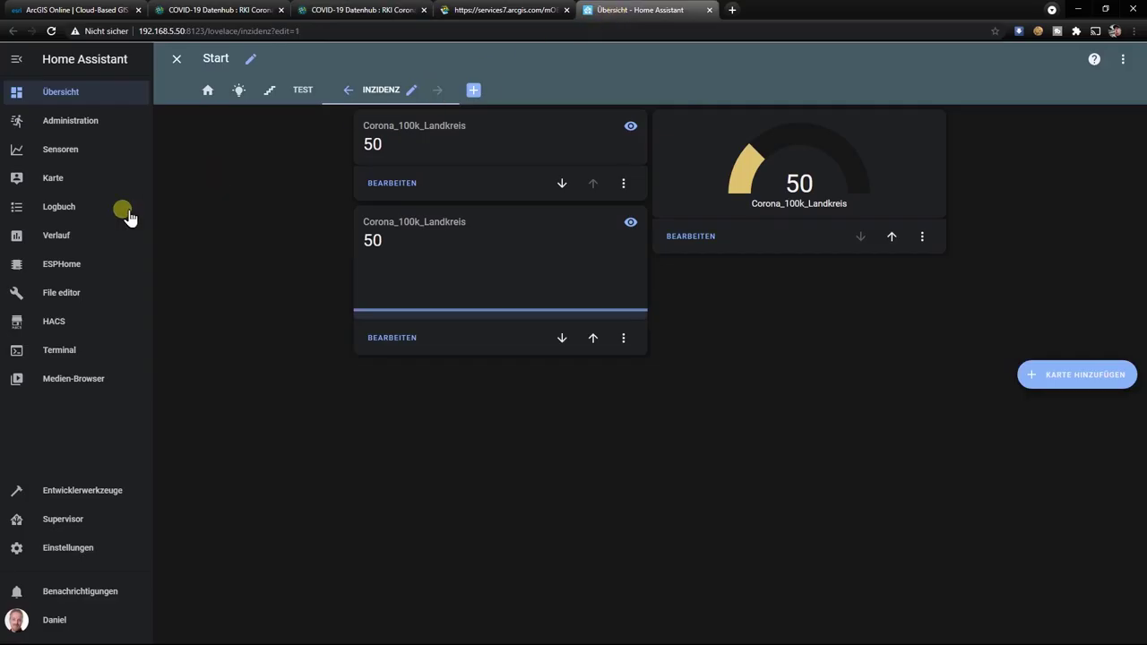
click(61, 292)
drag(620, 300, 385, 227)
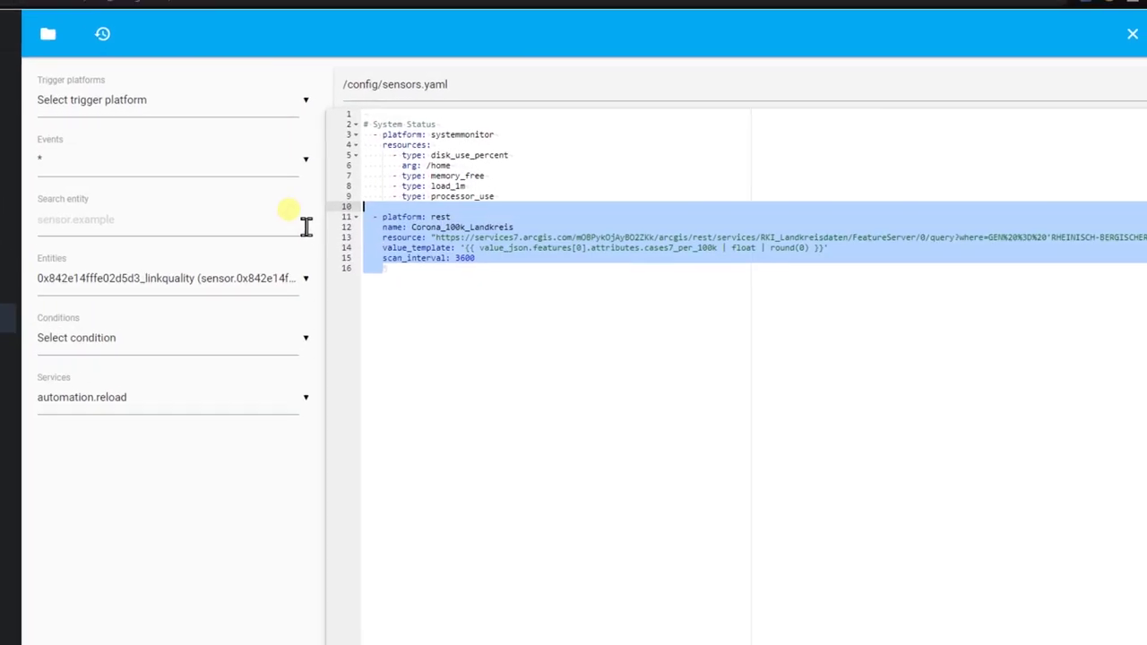
key(ctrl+c)
key(Right)
key(ctrl+v)
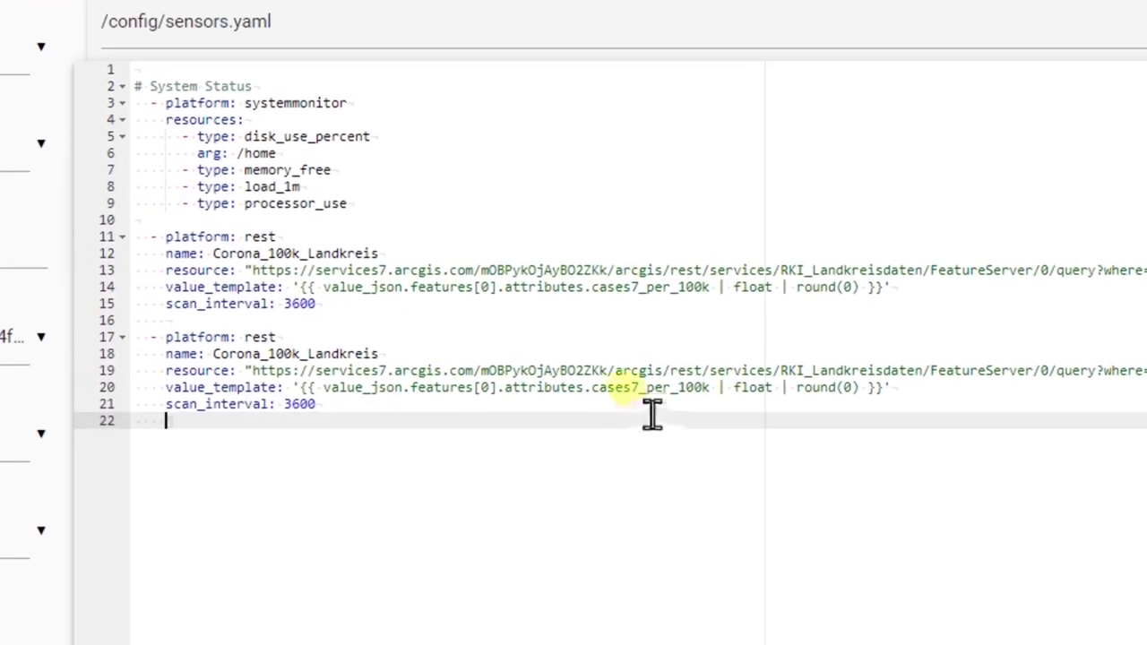
Step: Change the duplicated sensor's value template attribute to cases, rename it Corona_Cases, and save sensors.yaml
drag(633, 389, 711, 389)
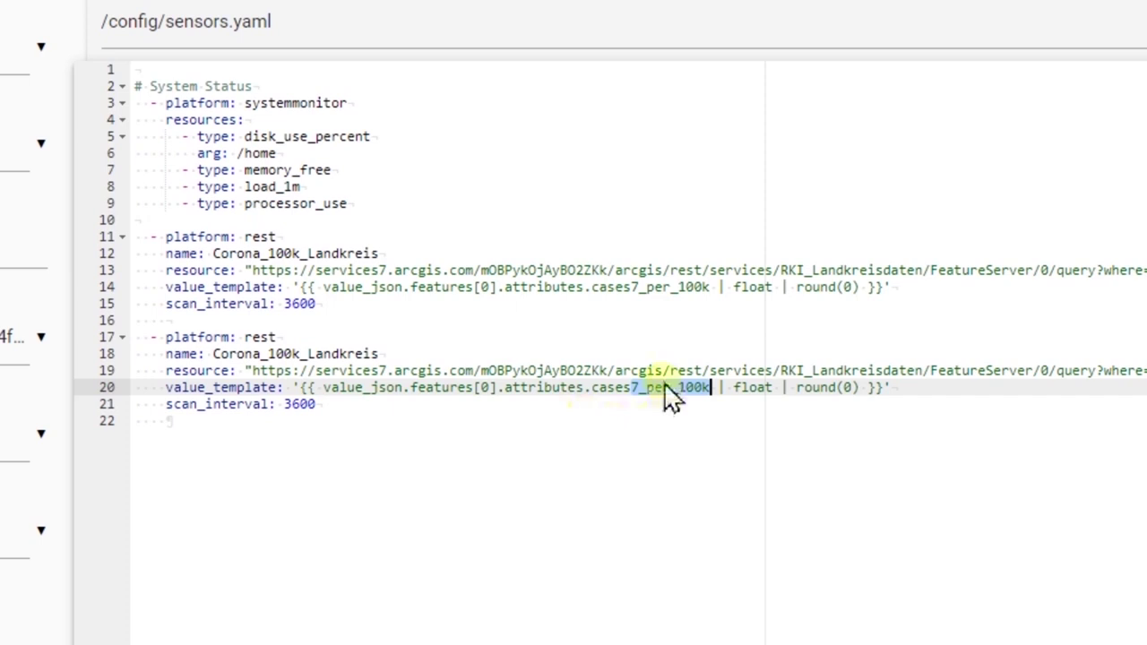
key(BackSpace)
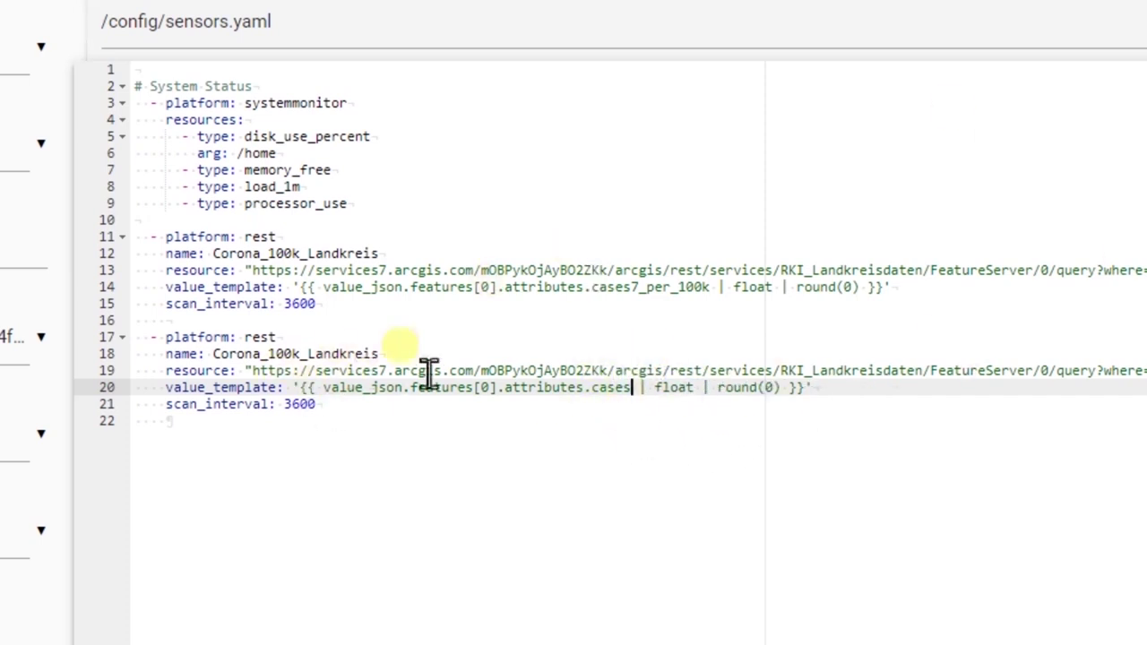
drag(380, 354, 267, 354)
text(Cases)
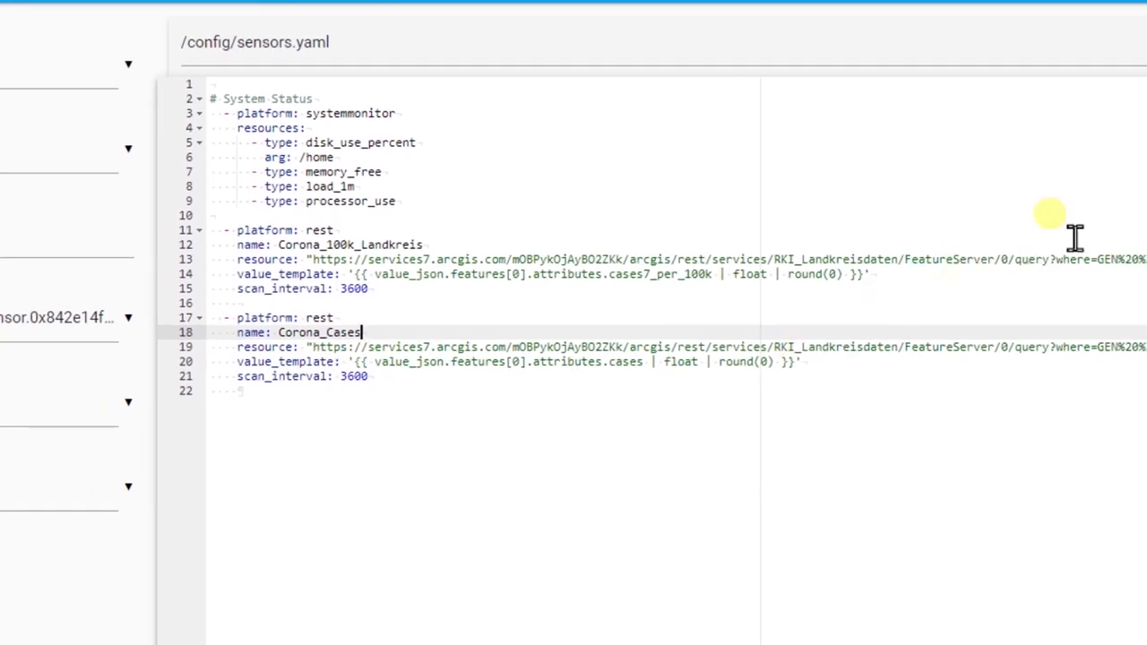
click(1114, 33)
Step: Check the Home Assistant configuration in the server controls and restart the server
click(36, 548)
scroll(748, 435, down, 5)
click(775, 269)
click(637, 380)
click(594, 384)
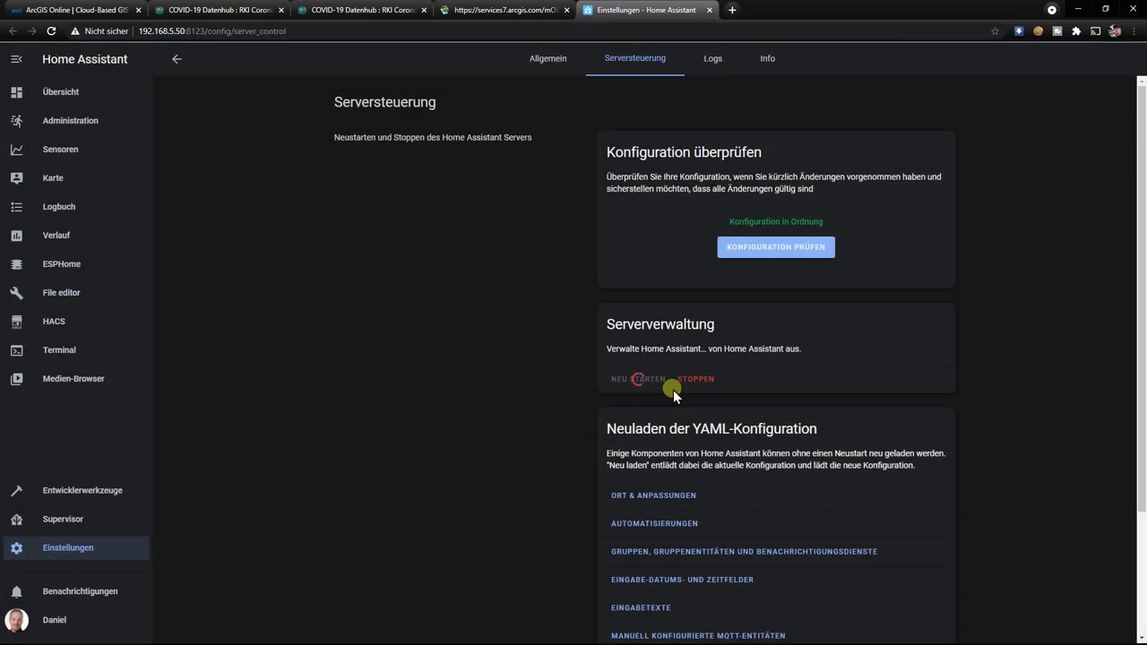
Step: Add a Sensor card with a line graph for sensor.corona_cases to the inzidenz view
click(71, 101)
click(439, 90)
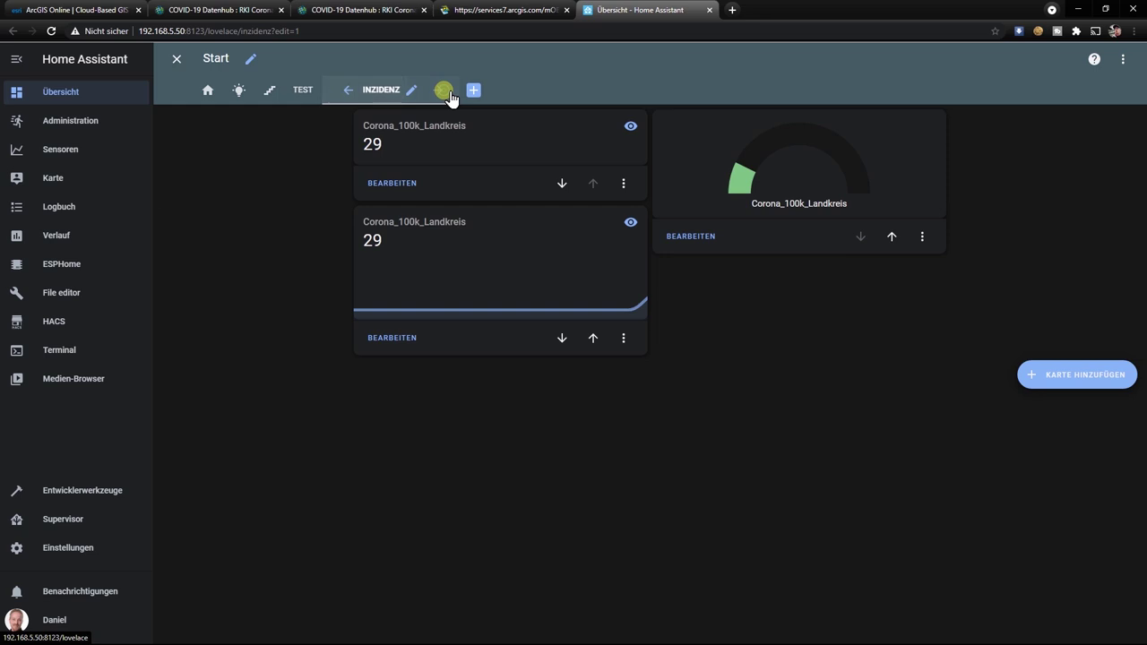
click(1022, 382)
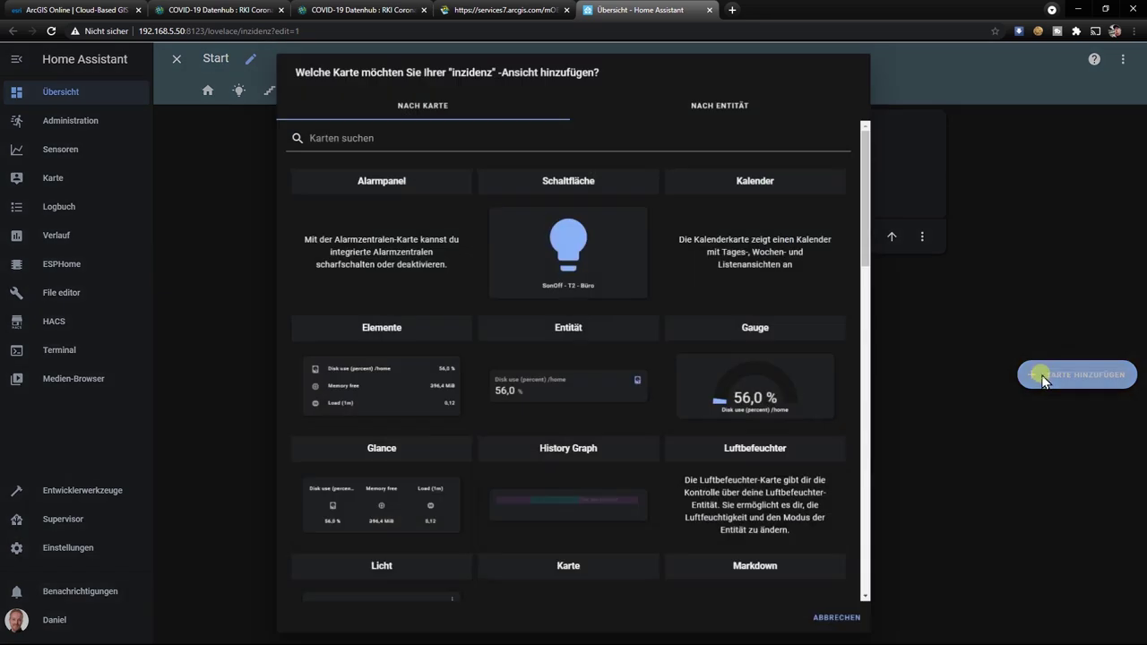
click(426, 143)
text(sen)
click(364, 257)
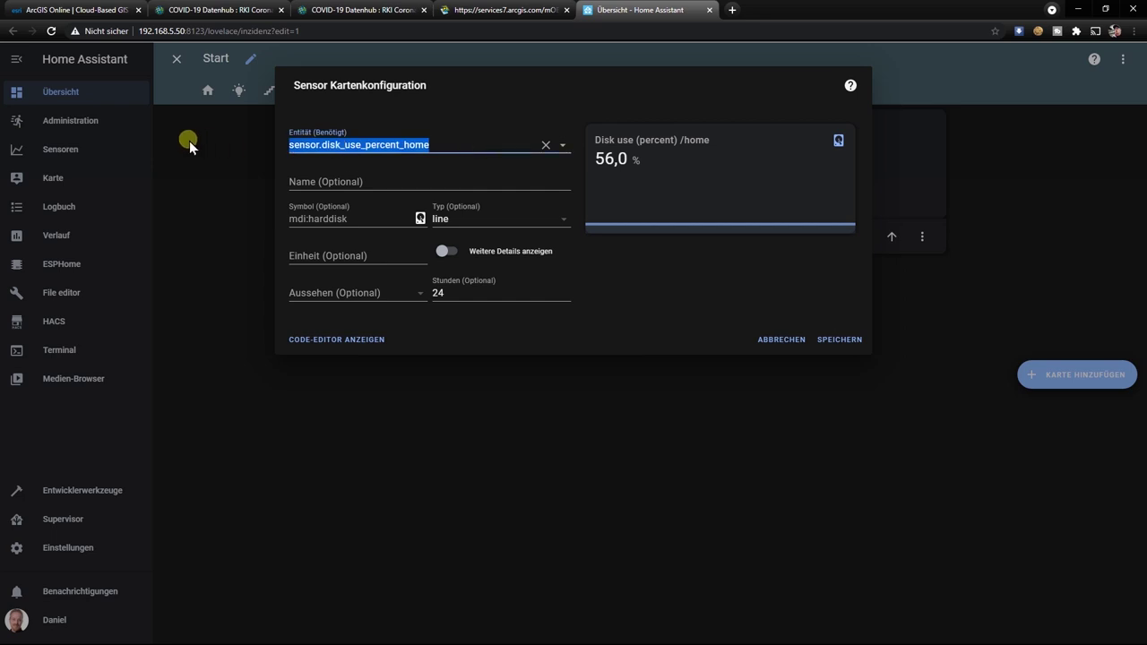
text(coro)
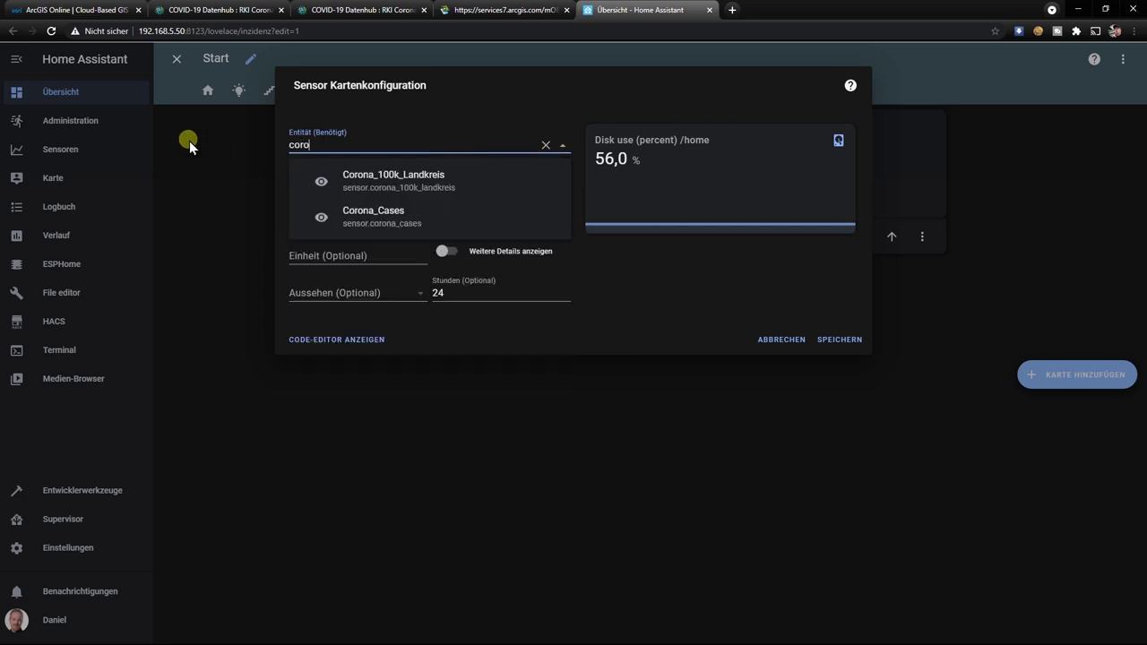
click(385, 219)
click(843, 337)
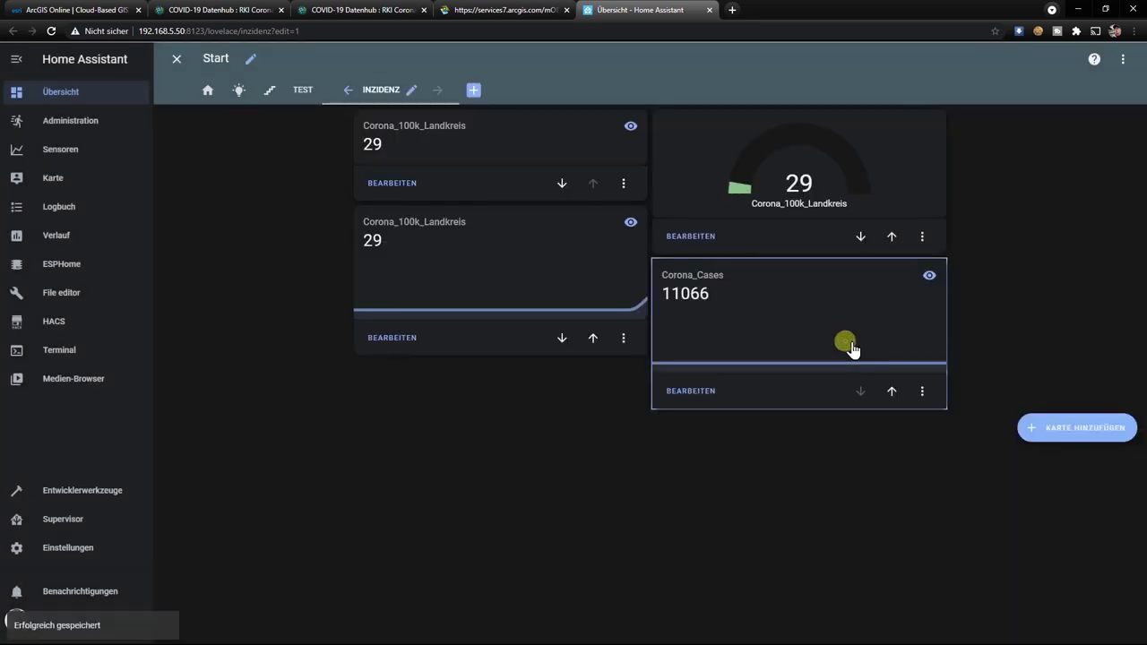